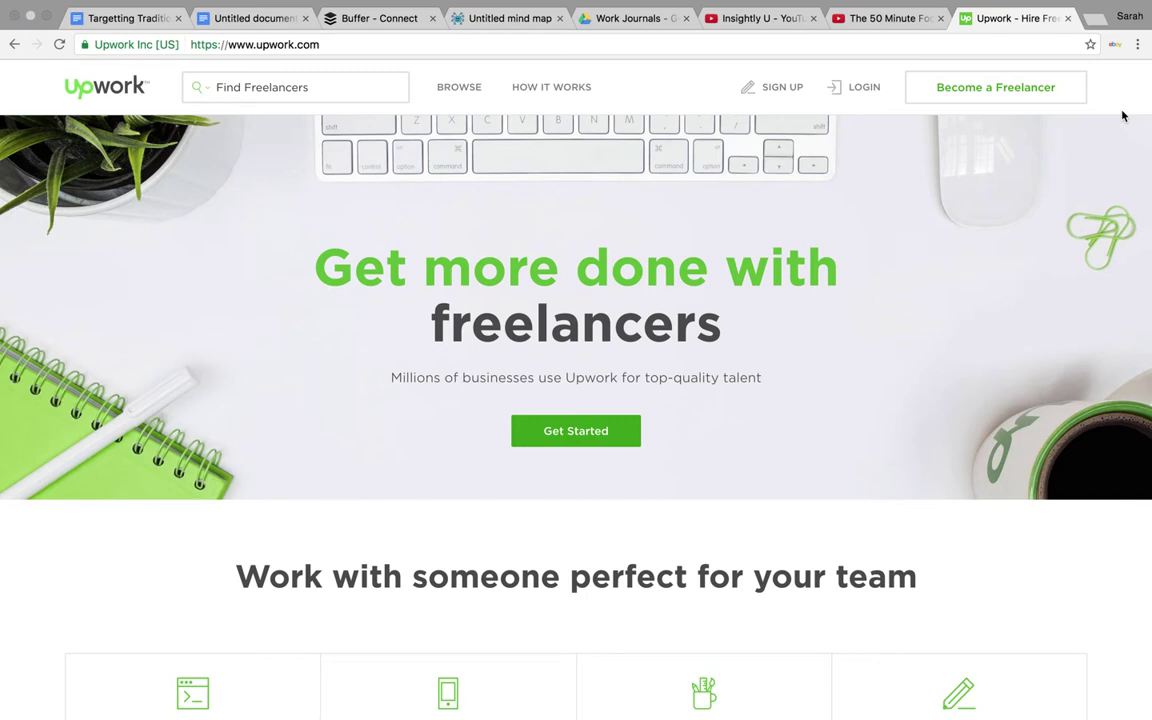
Log in to Upwork from the homepage using the saved account credentials.
left_click(864, 88)
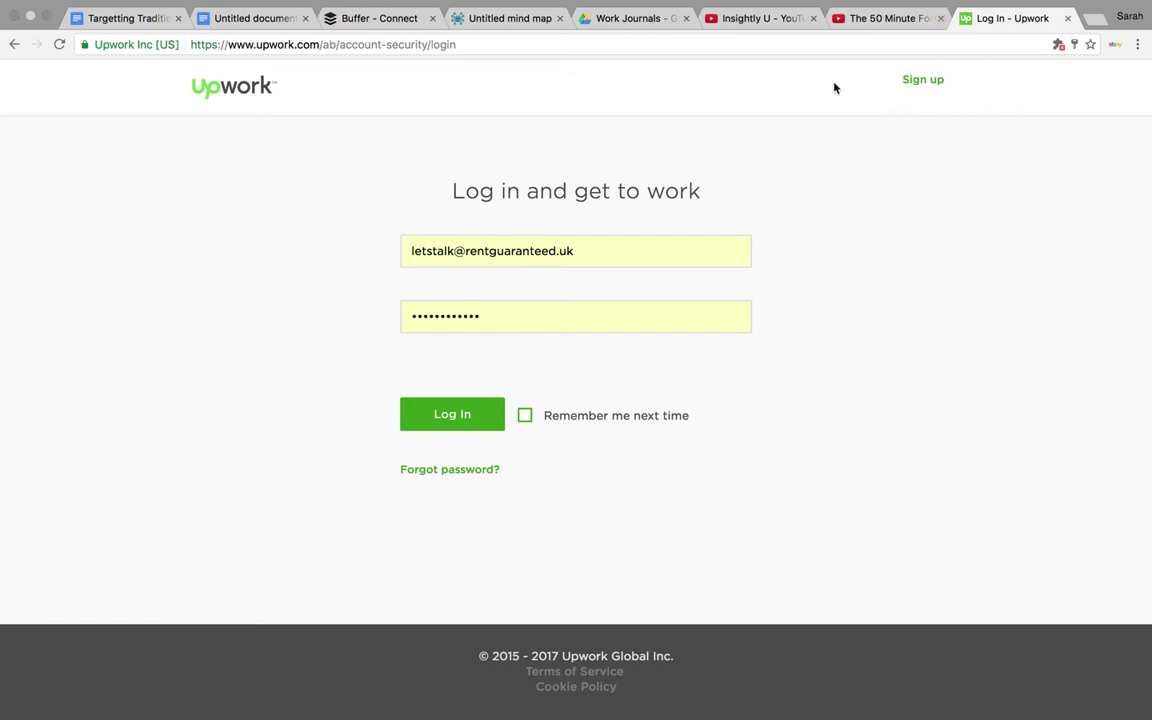
left_click(477, 421)
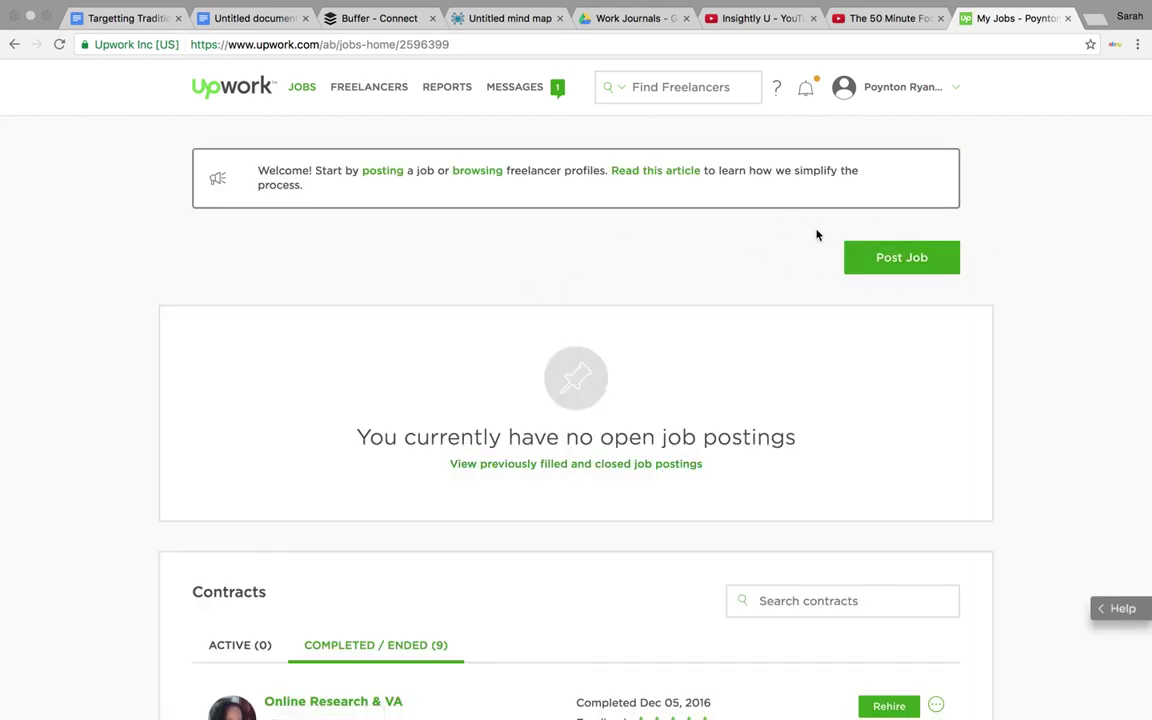
Start a new job posting with Post Job on the My Jobs page.
left_click(879, 268)
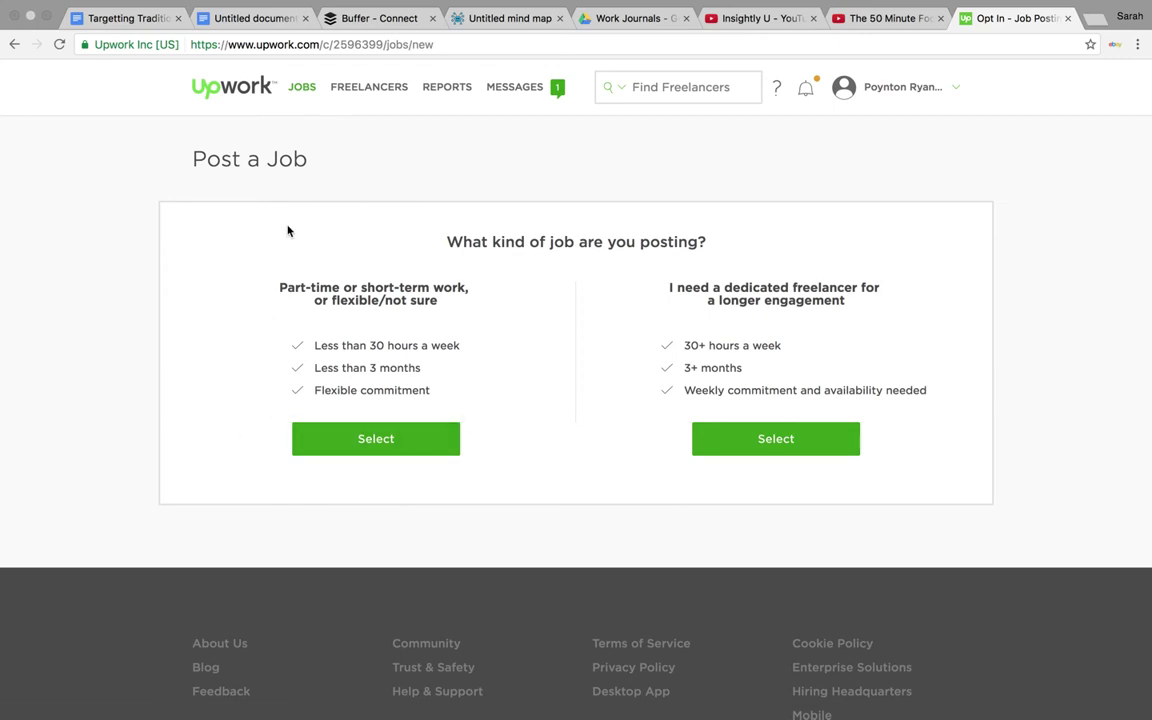
Choose the part-time/short-term option as the kind of job being posted.
left_click(406, 447)
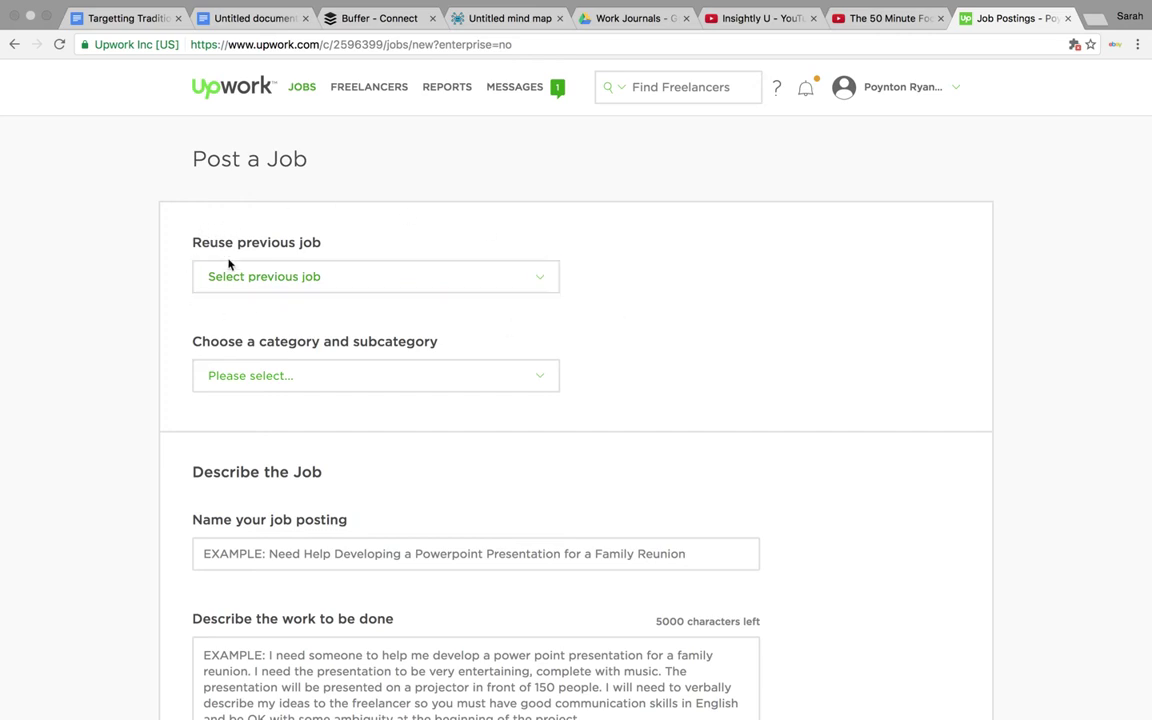
scroll(265, 585, "down", 5)
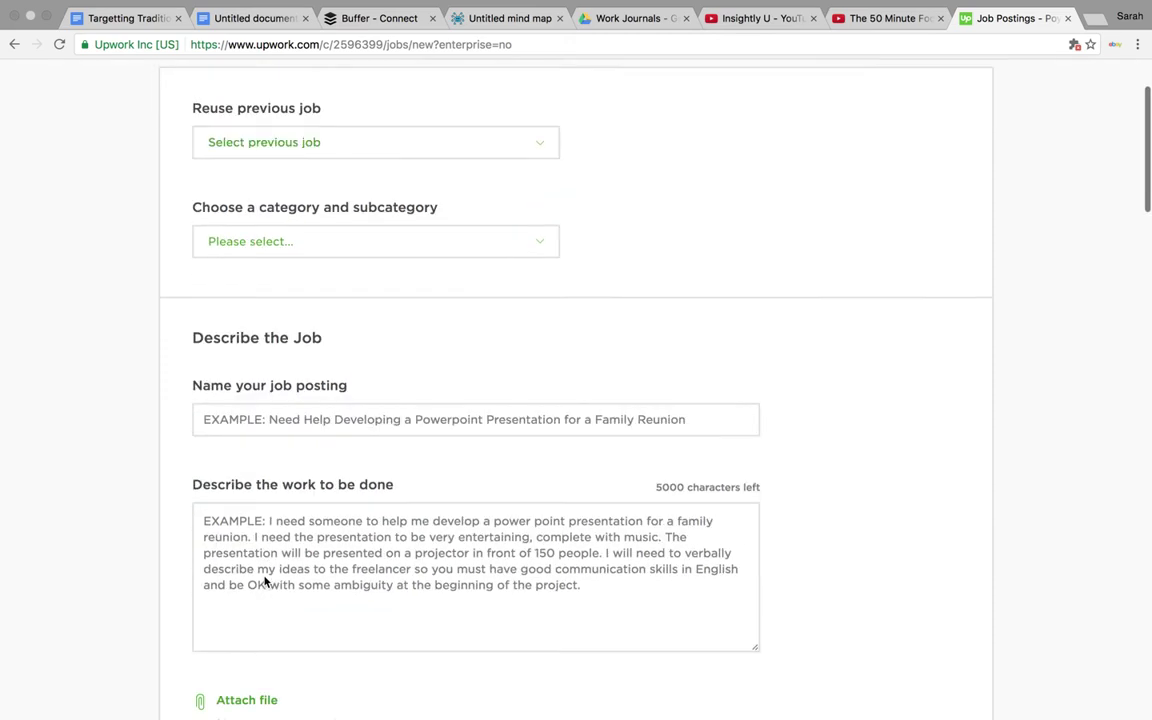
scroll(265, 581, "up", 3)
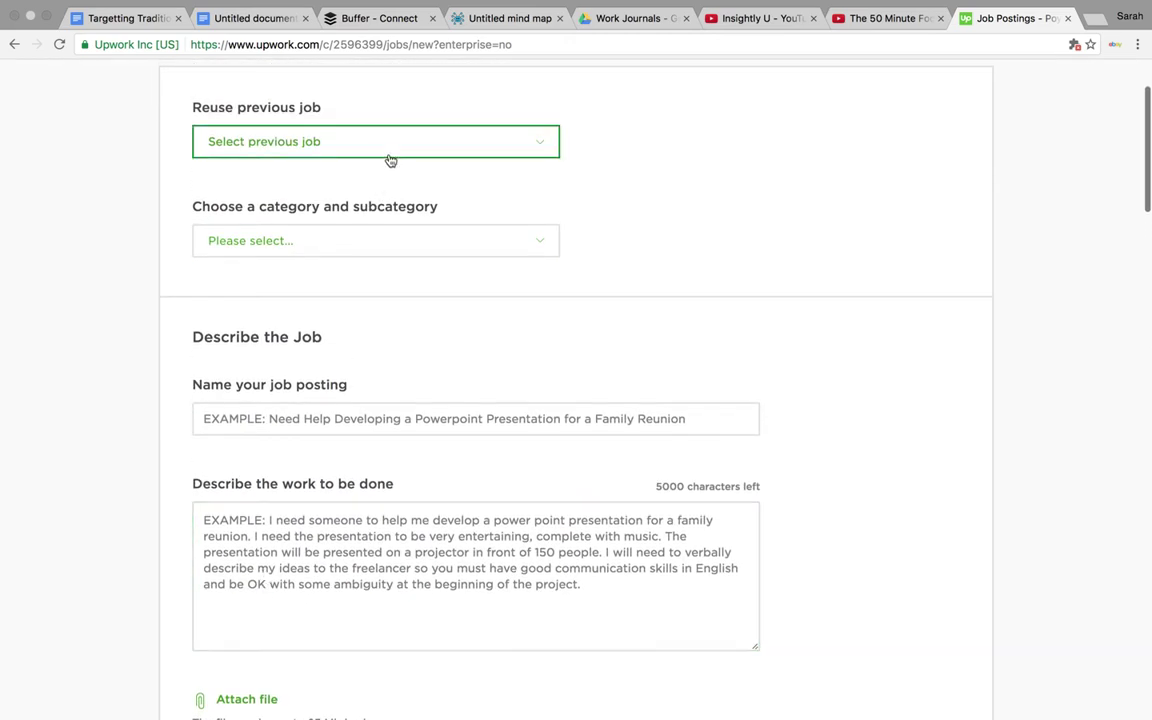
Reuse the previous 'Whiteboard Explainer Video' job to prefill the form.
left_click(389, 159)
scroll(378, 234, "down", 3)
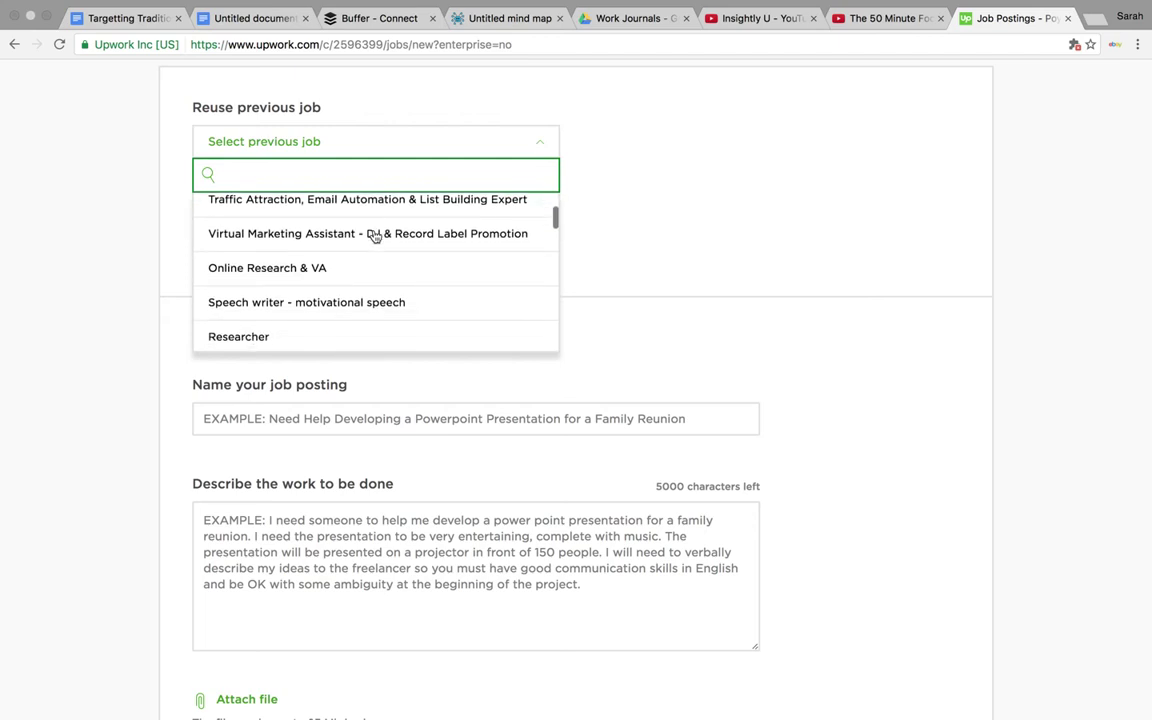
scroll(375, 235, "down", 5)
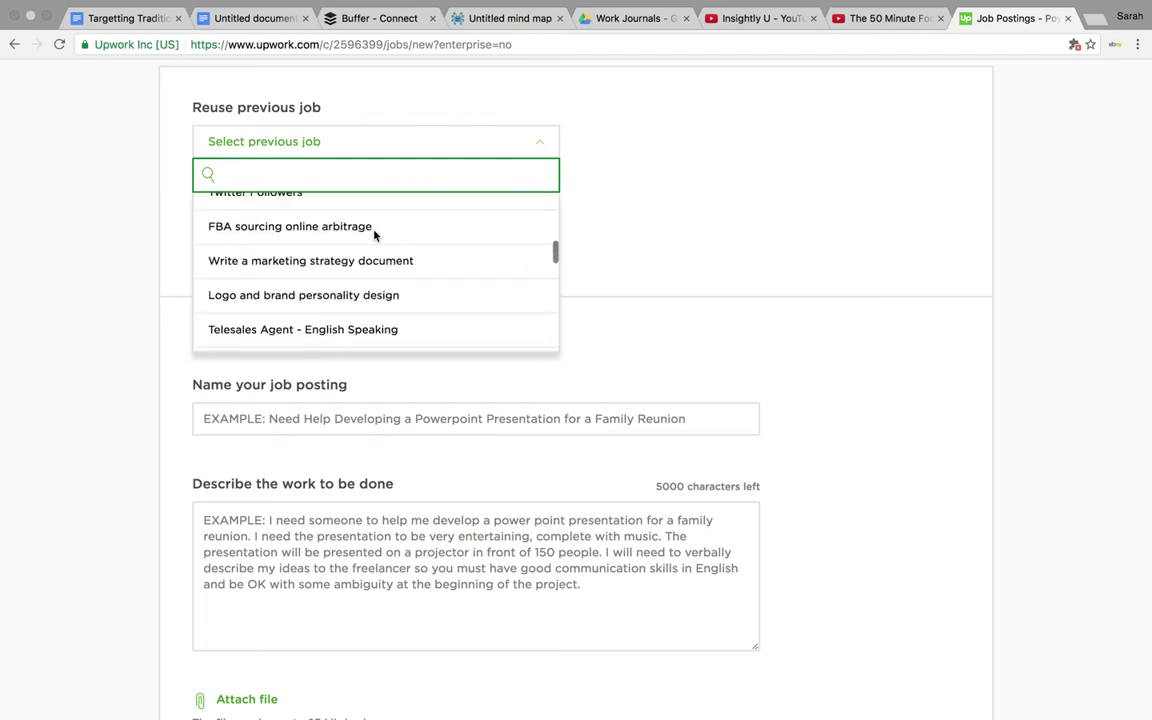
scroll(375, 235, "down", 6)
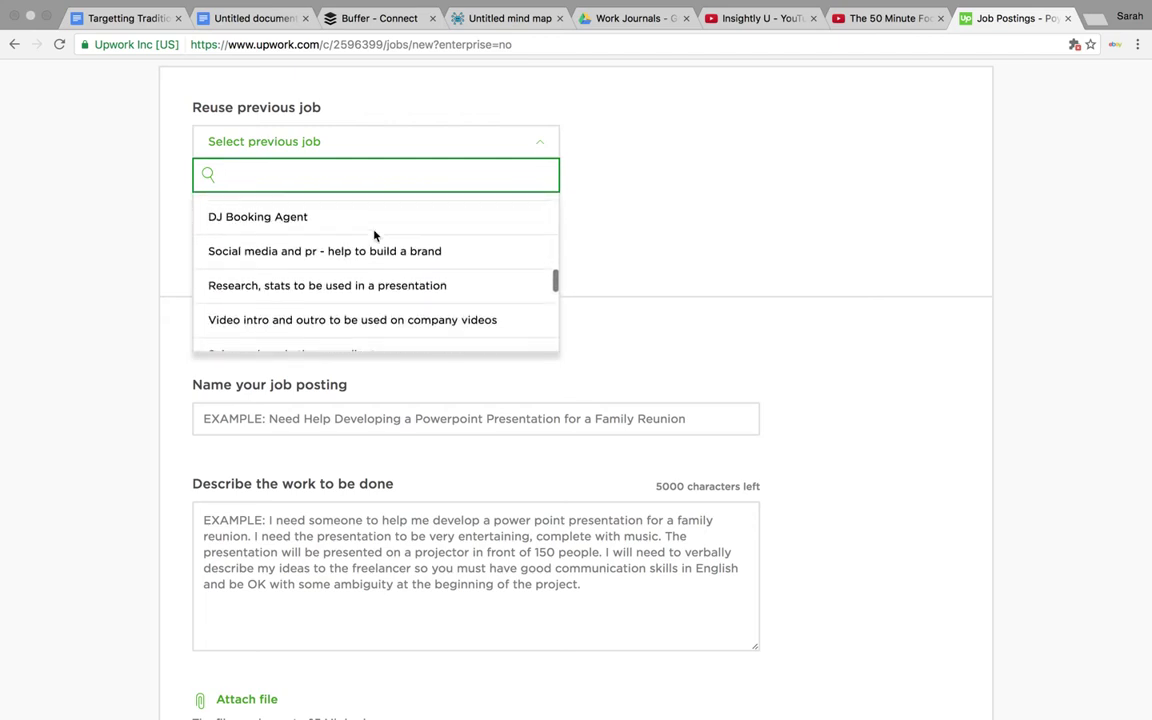
scroll(375, 235, "down", 3)
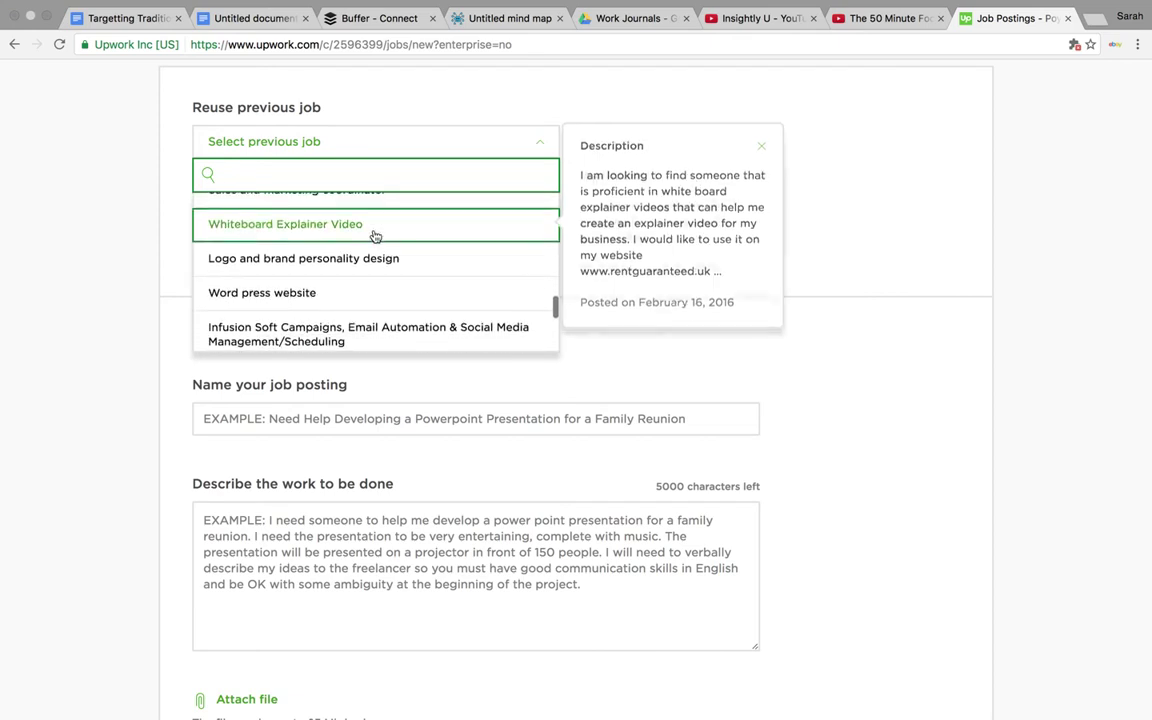
left_click(375, 229)
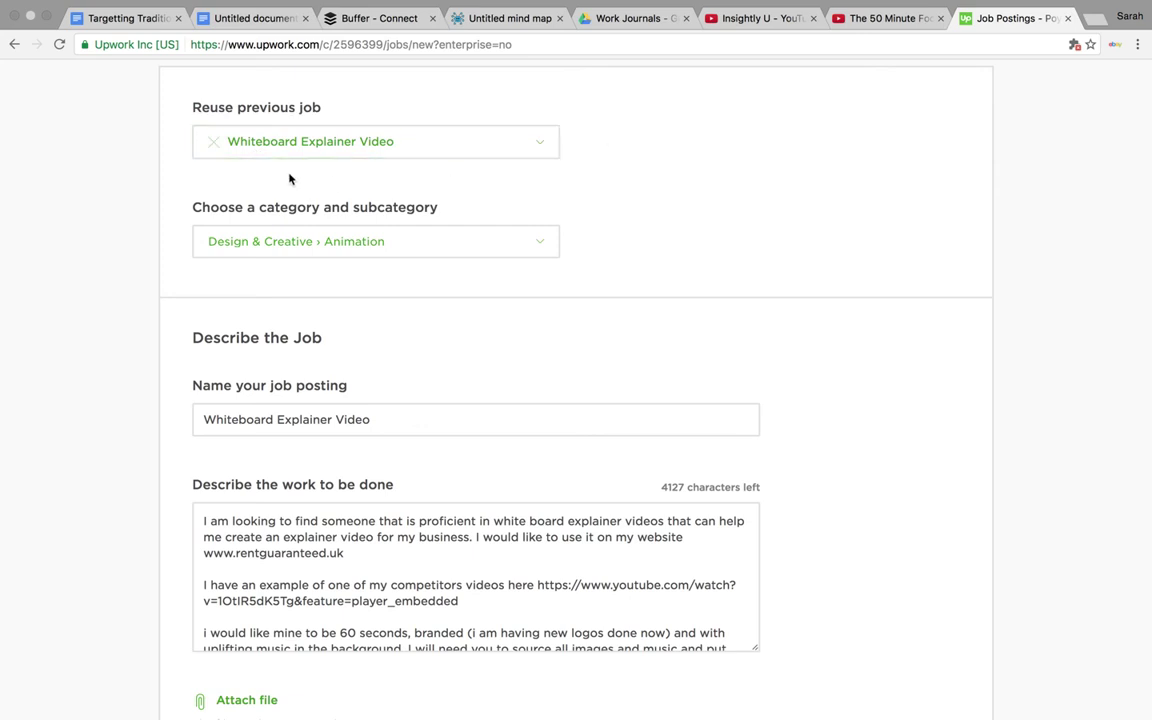
scroll(393, 405, "down", 5)
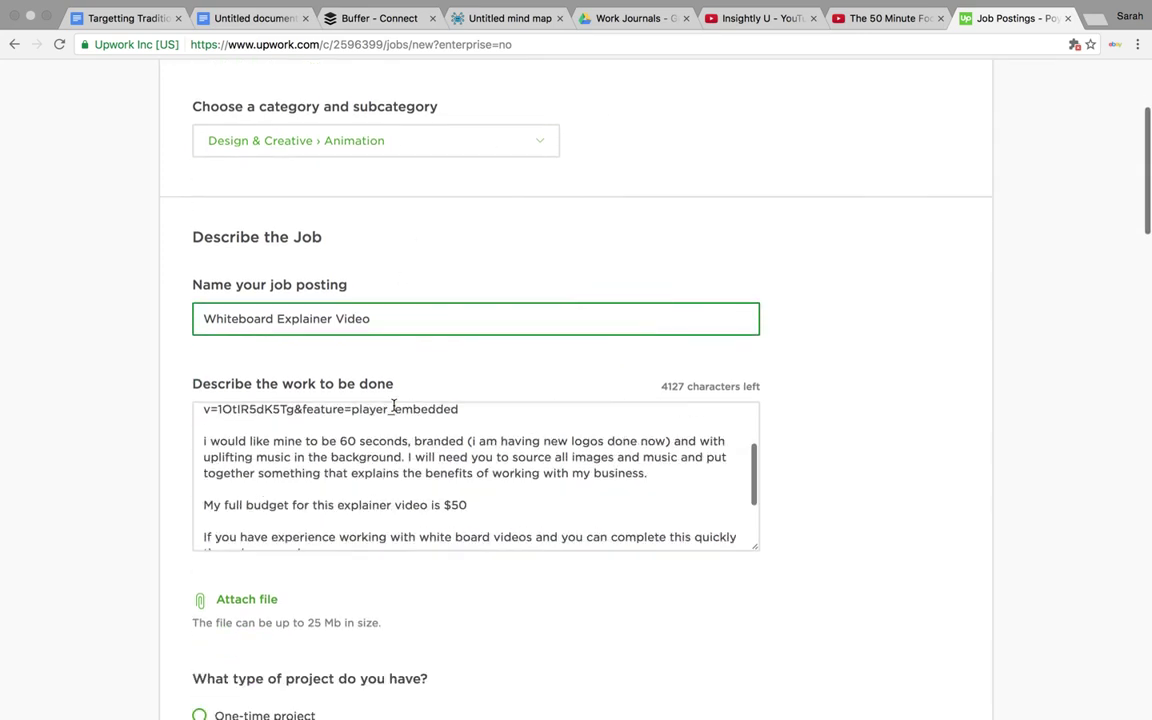
scroll(373, 473, "up", 3)
scroll(373, 477, "up", 3)
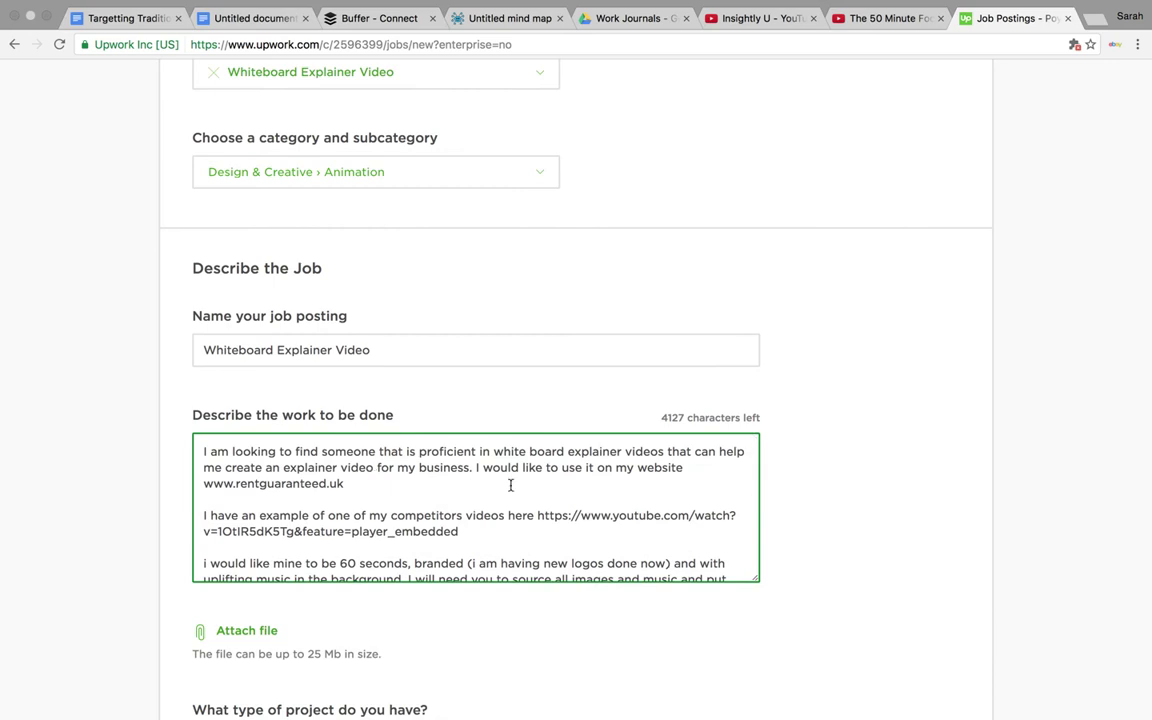
scroll(510, 485, "down", 1)
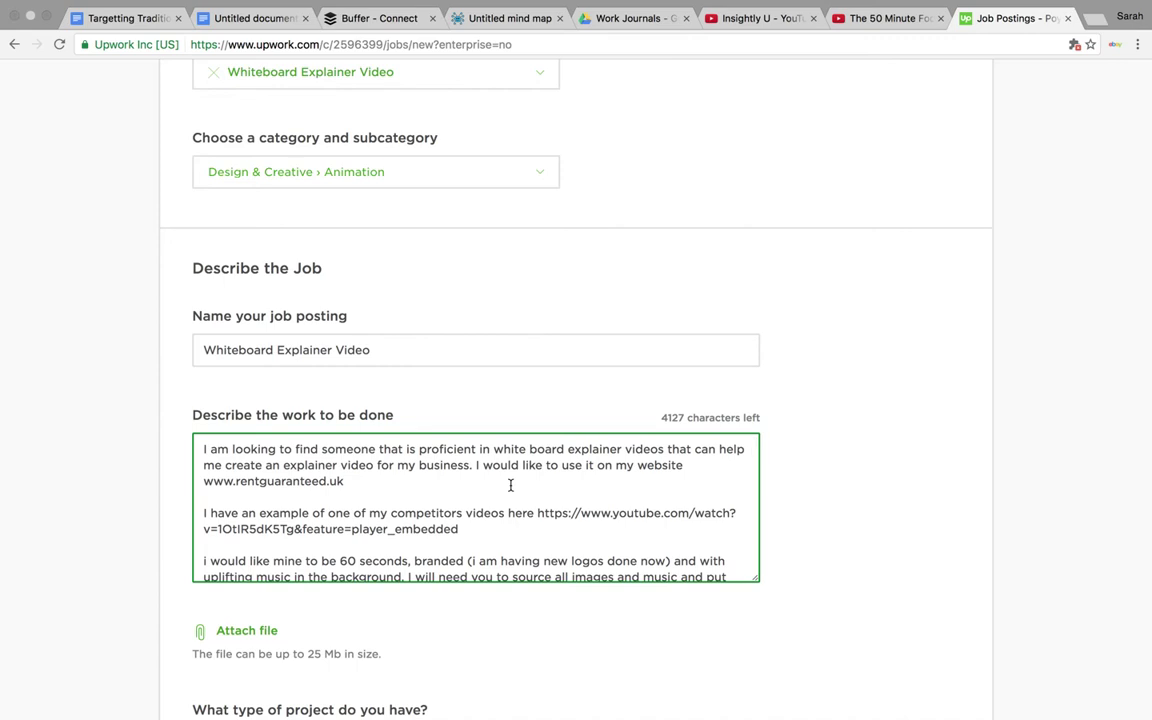
scroll(510, 485, "down", 3)
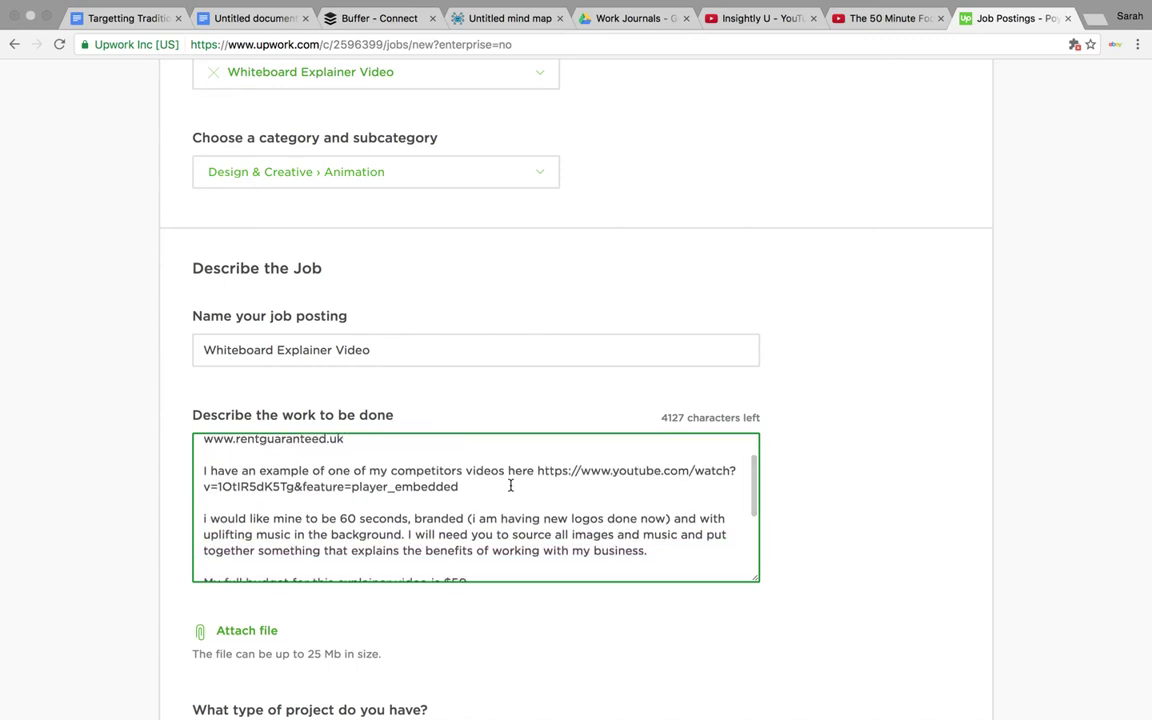
scroll(510, 485, "down", 1)
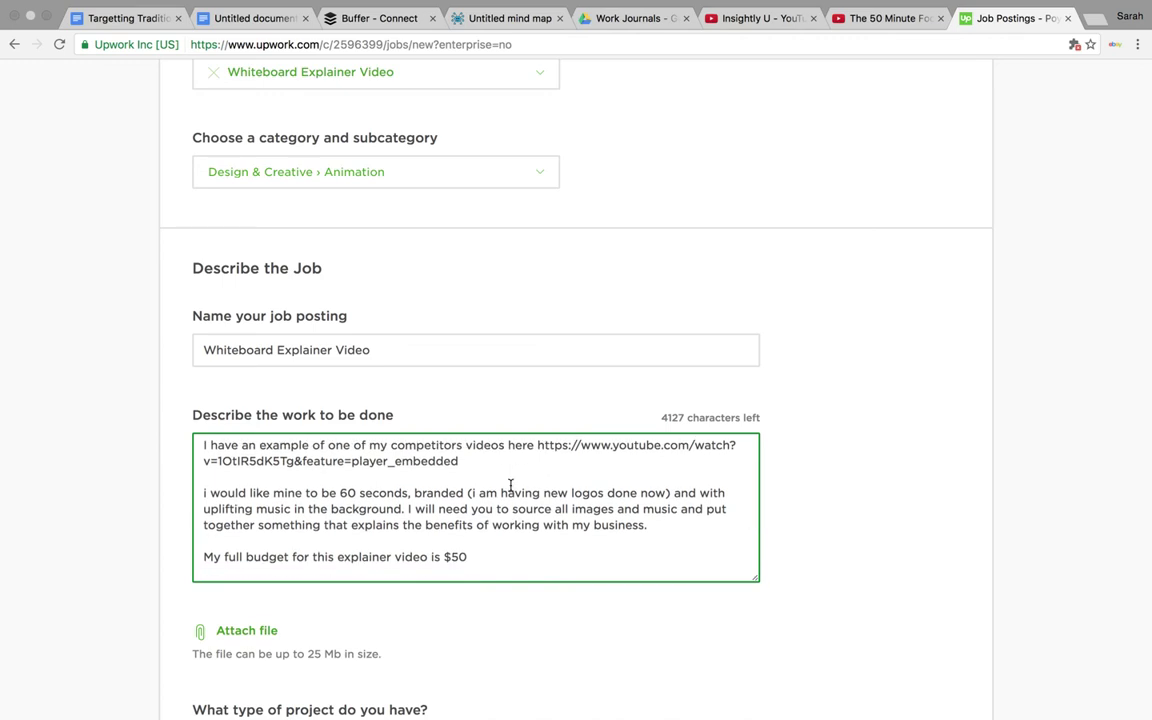
scroll(510, 485, "down", 3)
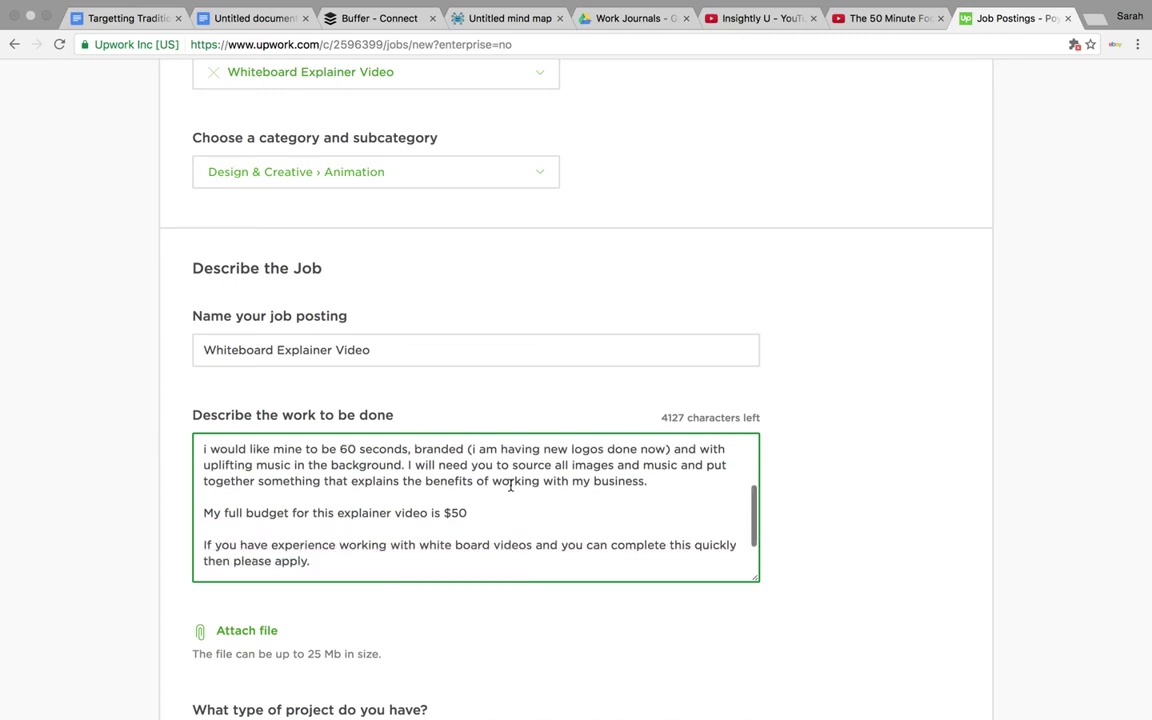
scroll(510, 485, "down", 2)
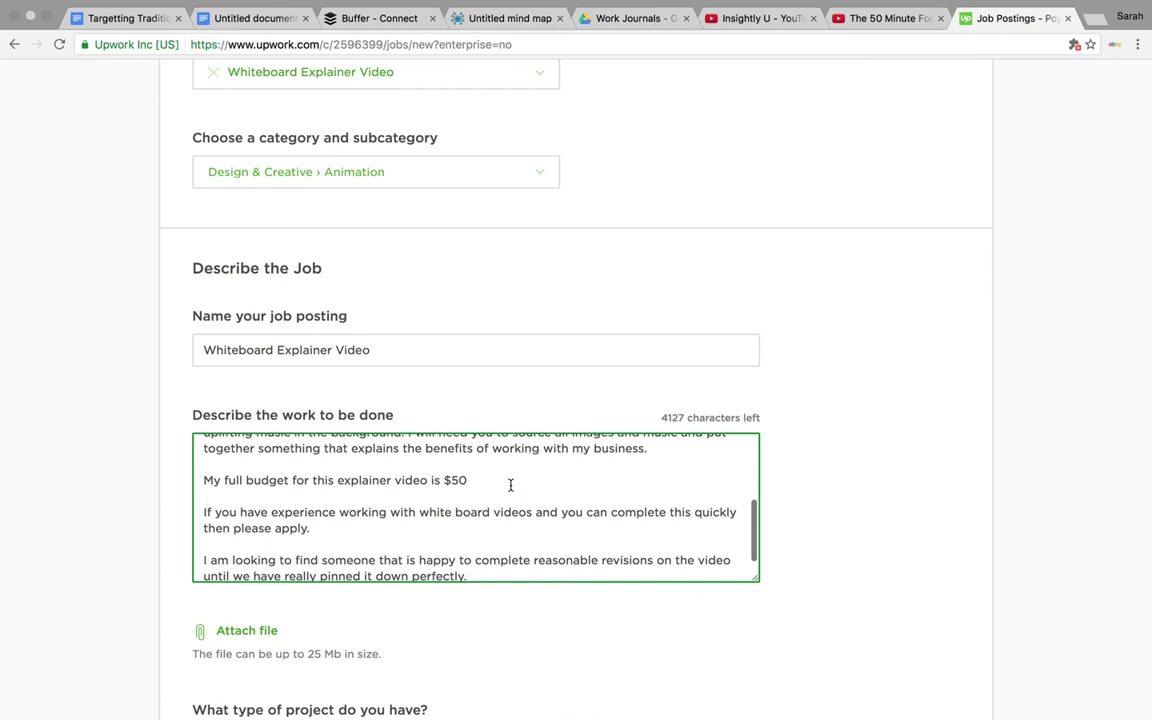
scroll(510, 485, "down", 2)
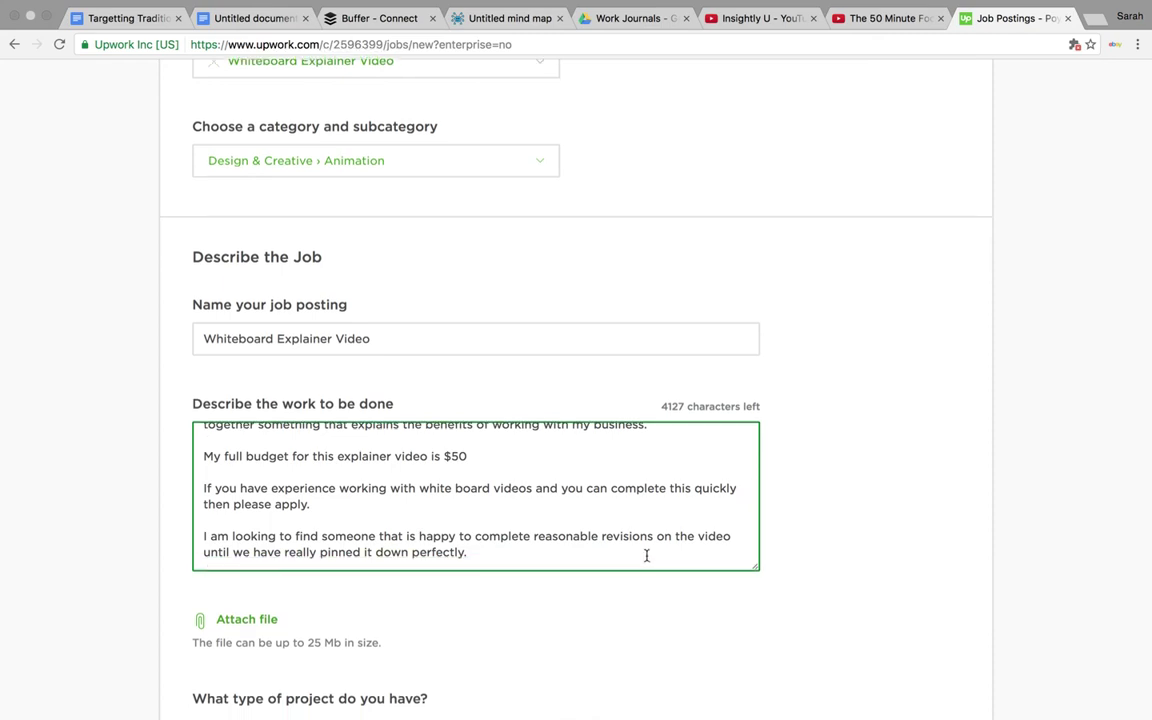
scroll(637, 525, "down", 1)
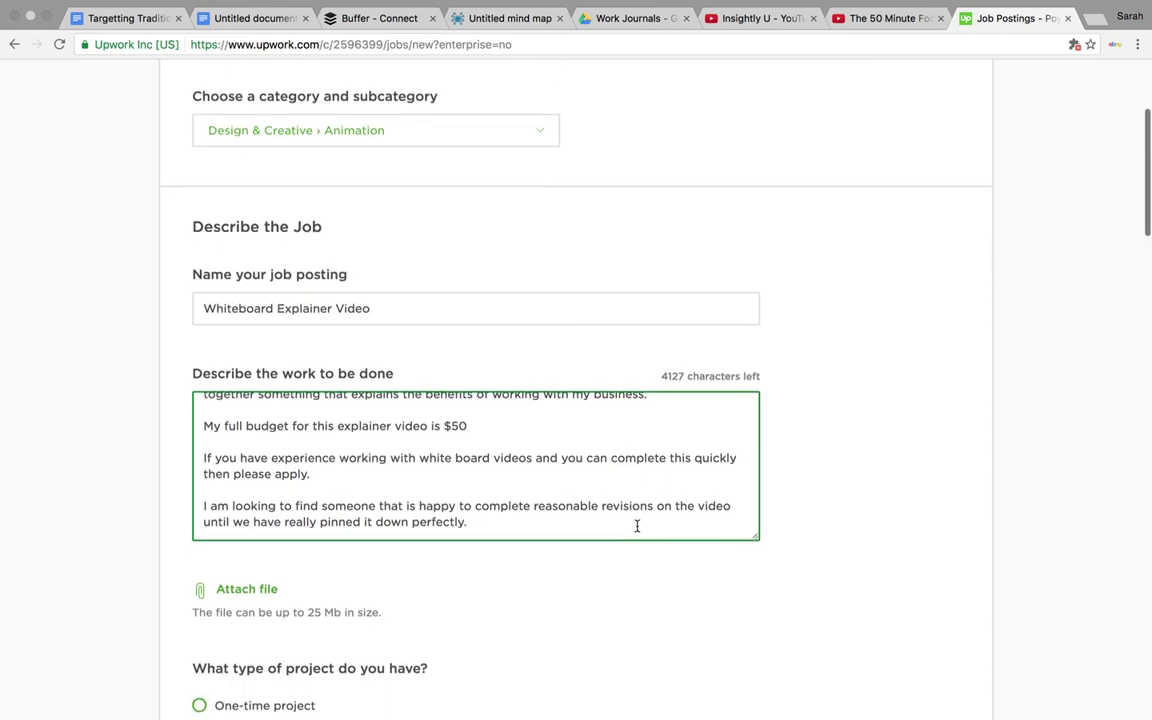
left_click(663, 633)
scroll(663, 633, "down", 5)
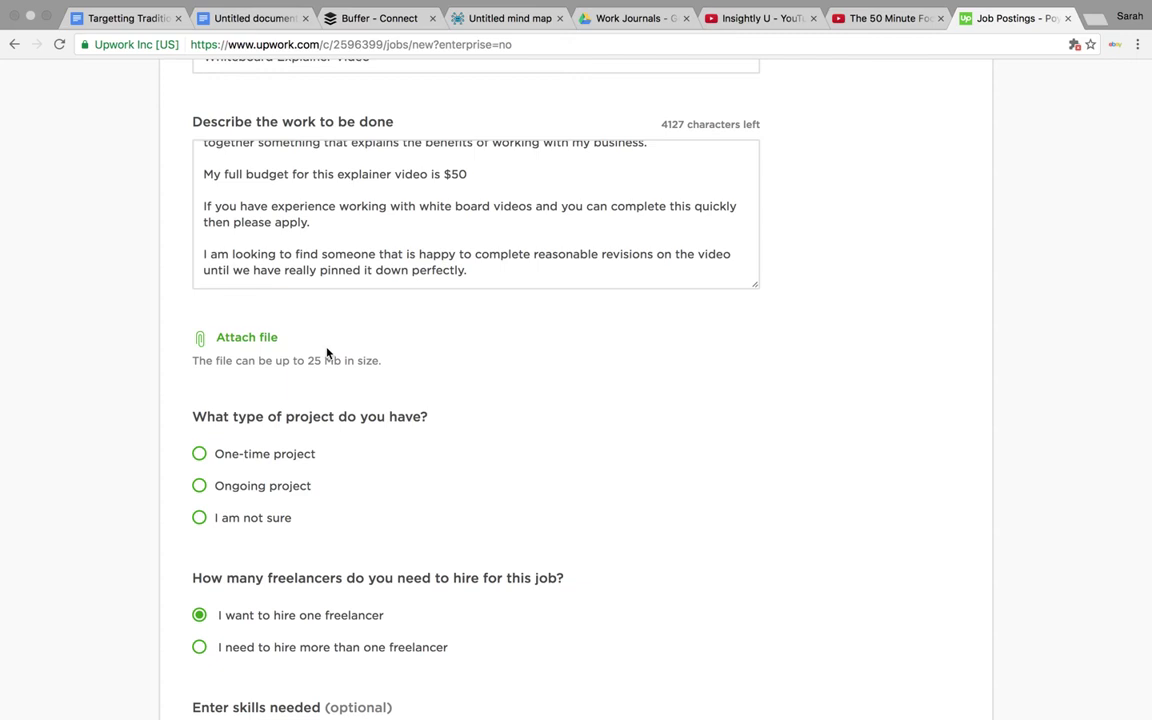
Mark the job as a one-time project.
scroll(427, 501, "down", 3)
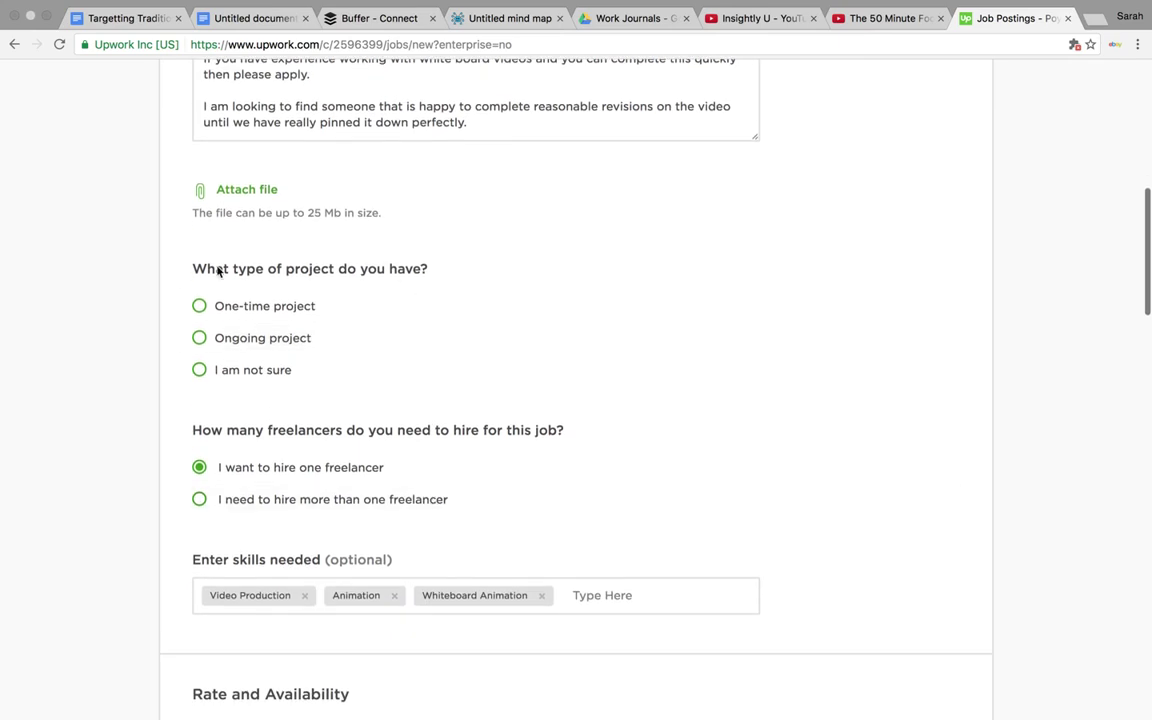
left_click(200, 306)
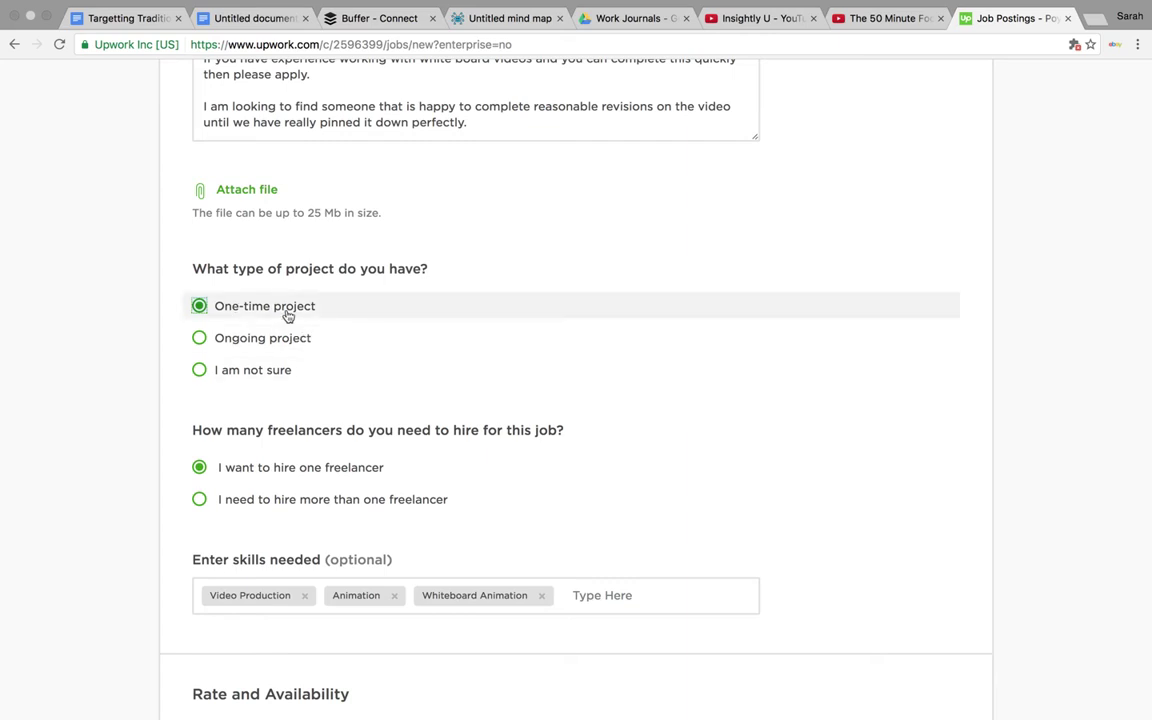
scroll(478, 523, "down", 2)
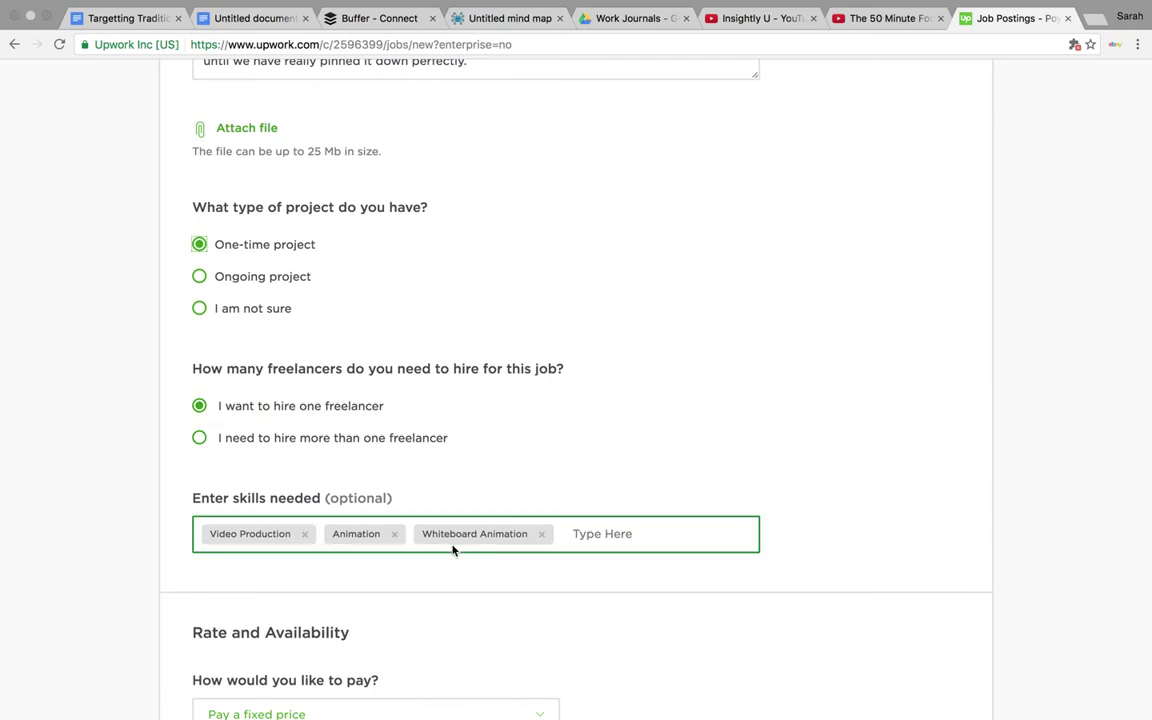
scroll(540, 607, "down", 4)
Add English as a required skill and discard the unrecognized 'written' entry.
left_click(620, 368)
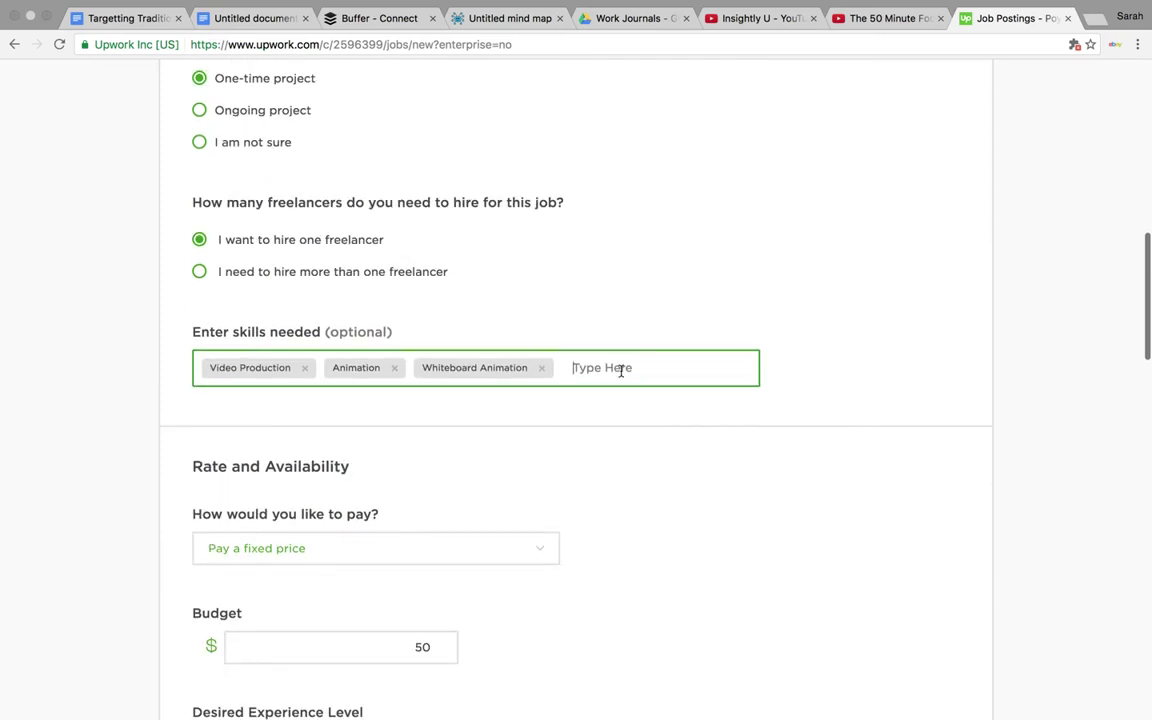
type("english")
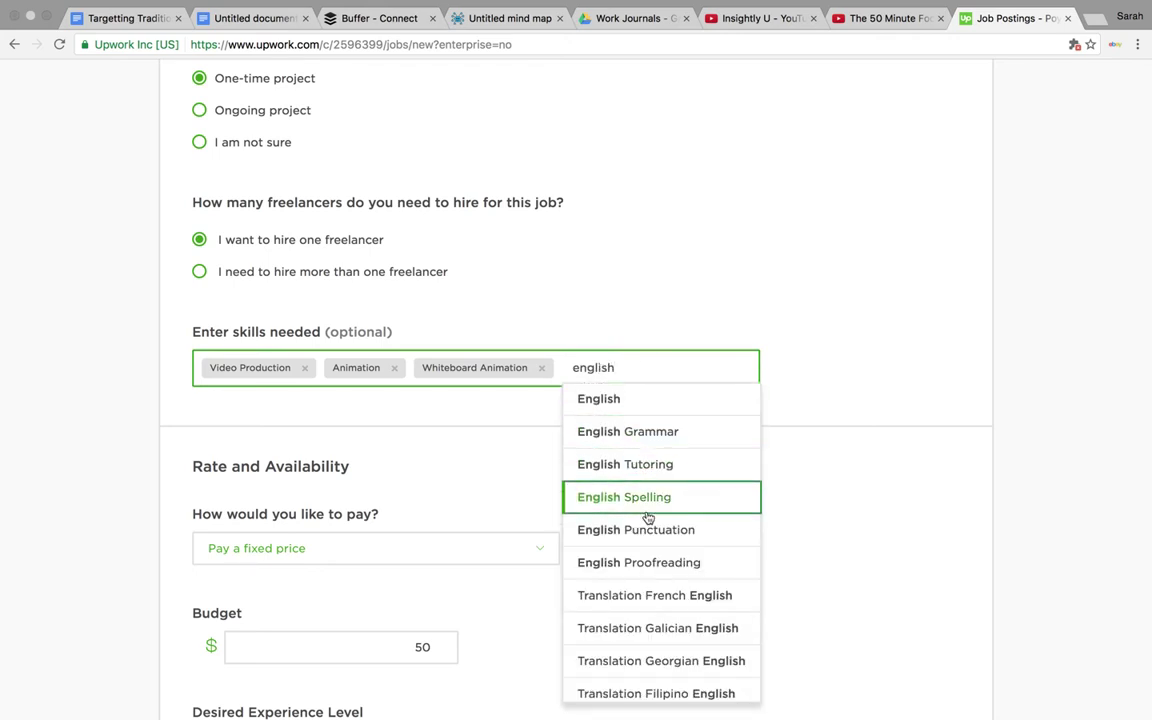
scroll(648, 518, "down", 5)
scroll(648, 518, "up", 3)
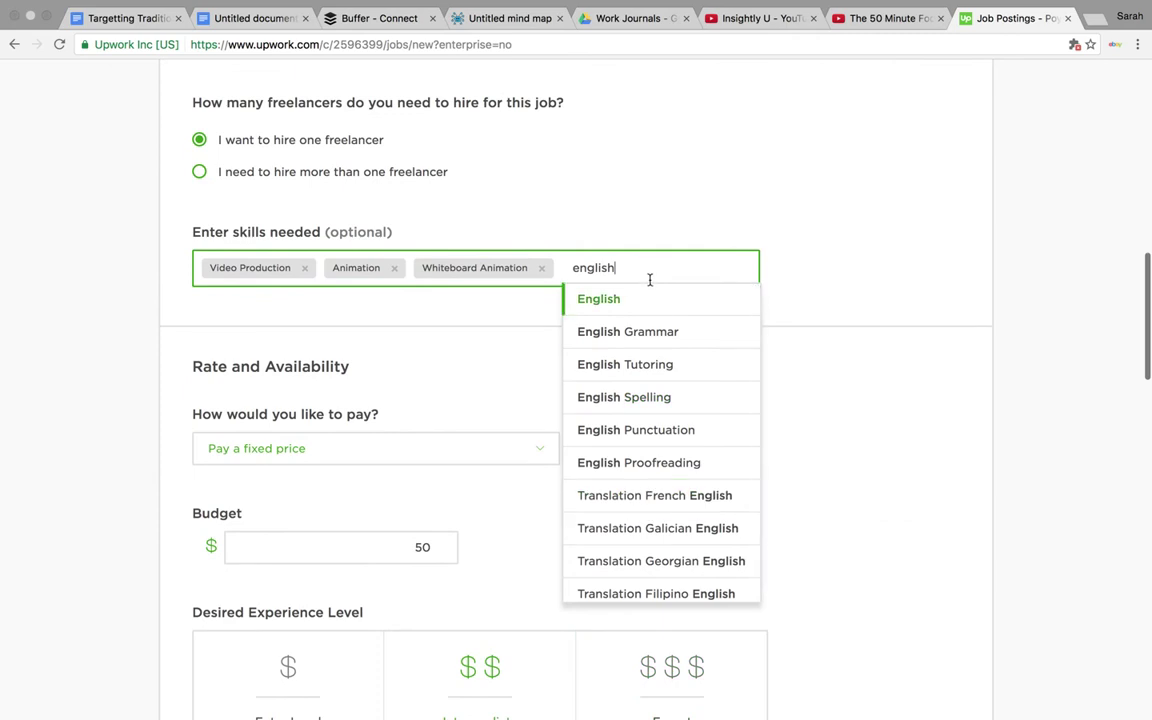
left_click(647, 300)
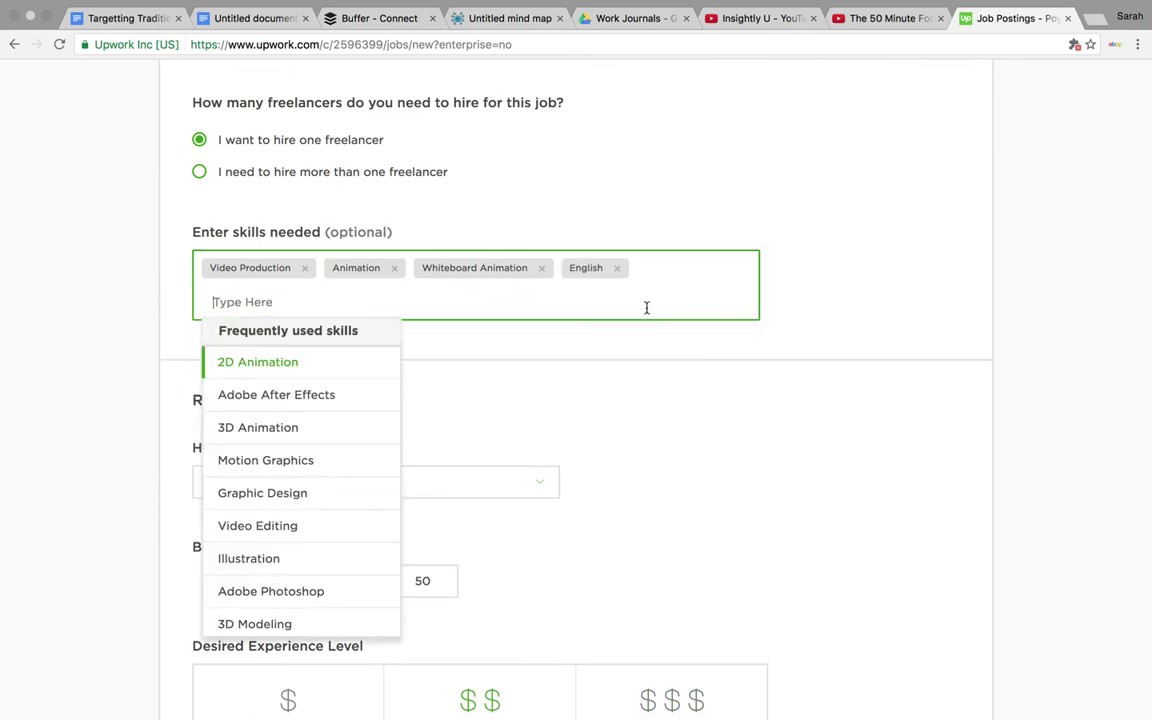
type("written")
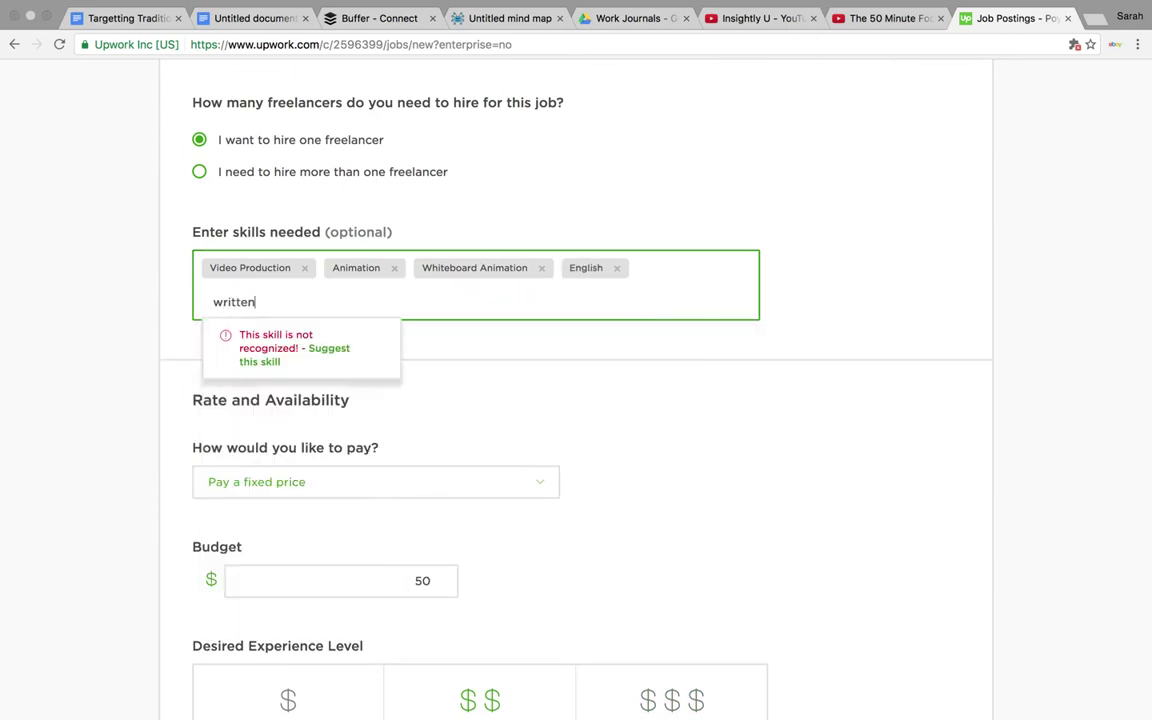
key("BackSpace")
key("BackSpace")
key("BackSpace")
key("BackSpace")
key("BackSpace")
key("BackSpace")
key("BackSpace")
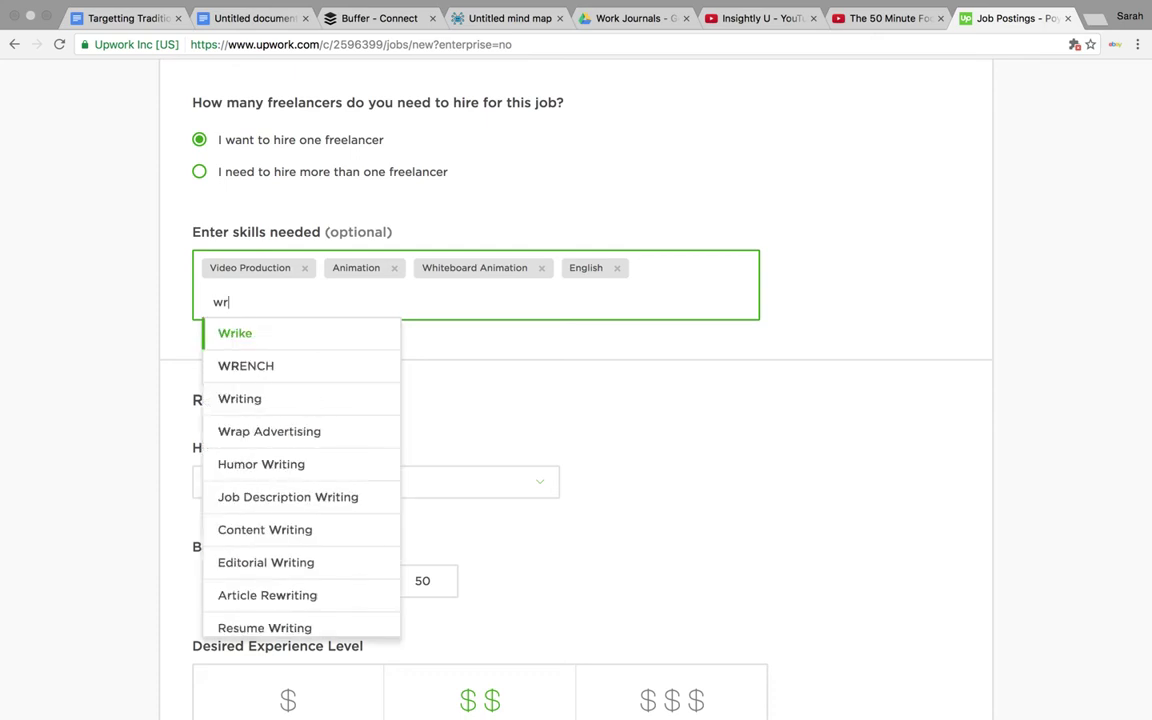
left_click(742, 324)
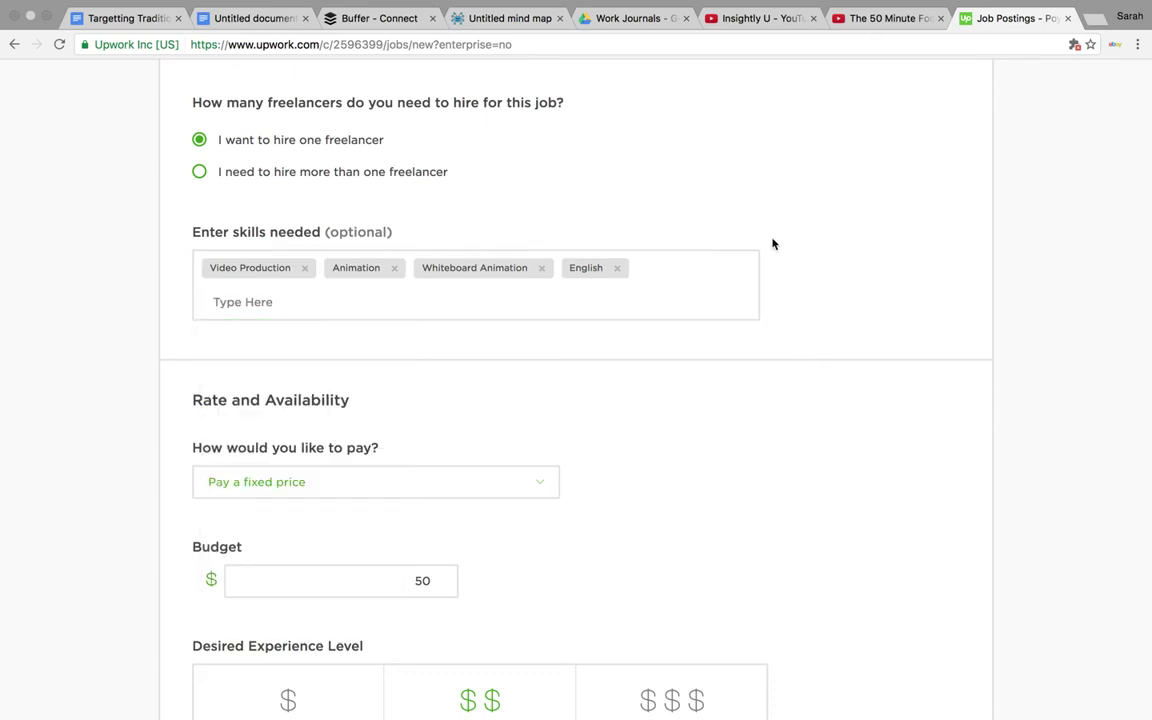
Keep fixed-price payment after trying hourly, with the budget at $50.
scroll(744, 432, "down", 5)
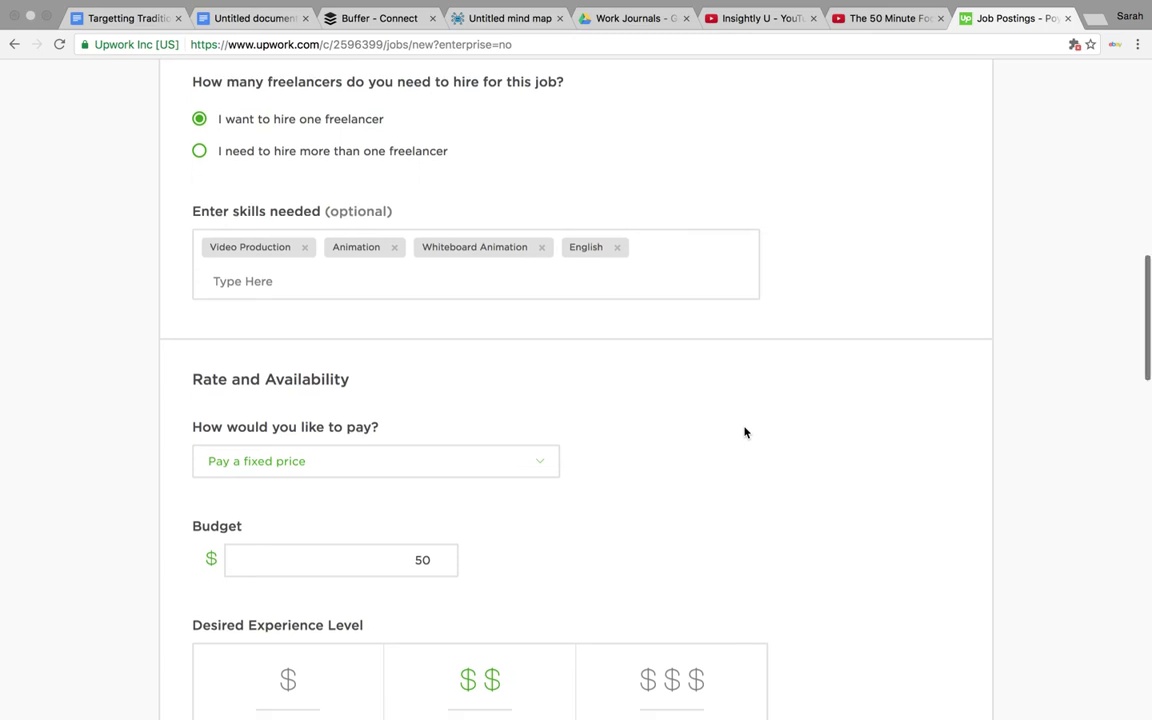
left_click(536, 316)
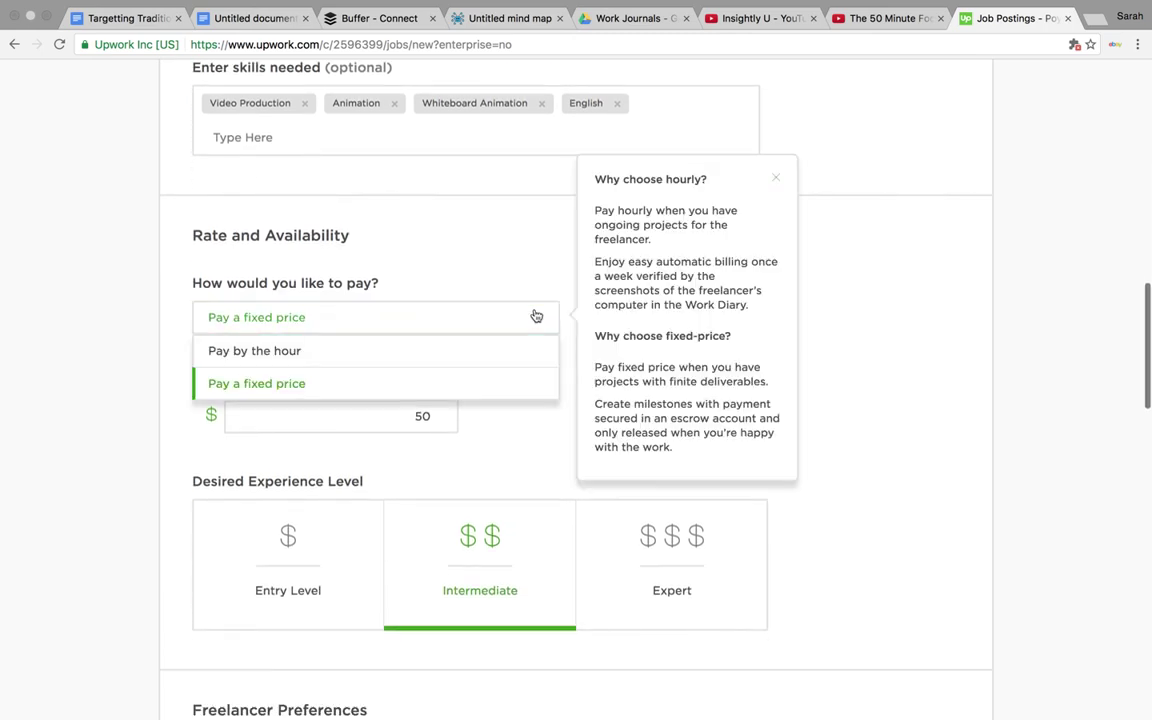
left_click(324, 352)
left_click(393, 328)
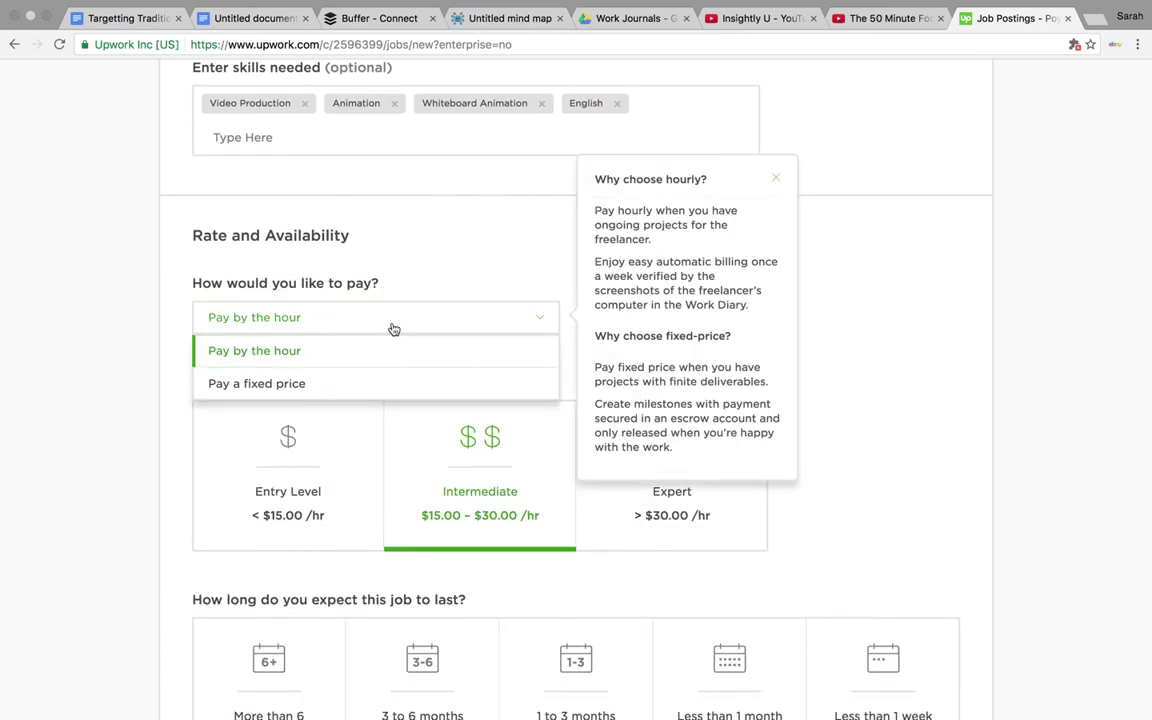
left_click(373, 380)
left_click(399, 411)
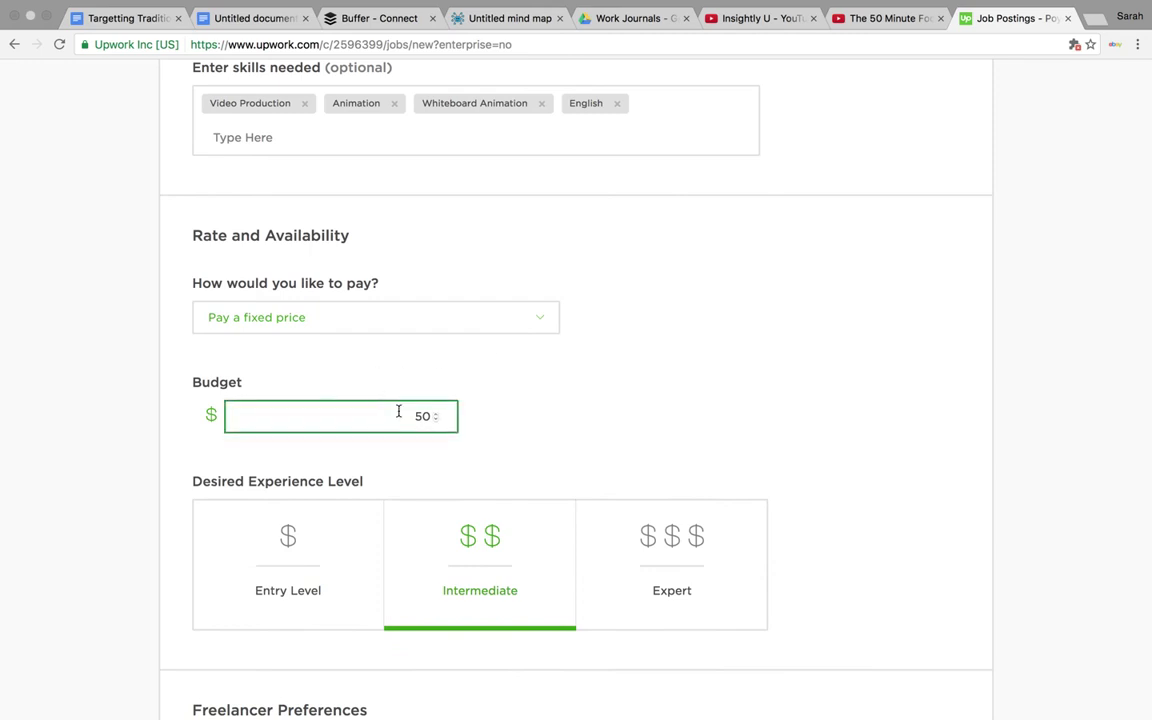
double_click(432, 421)
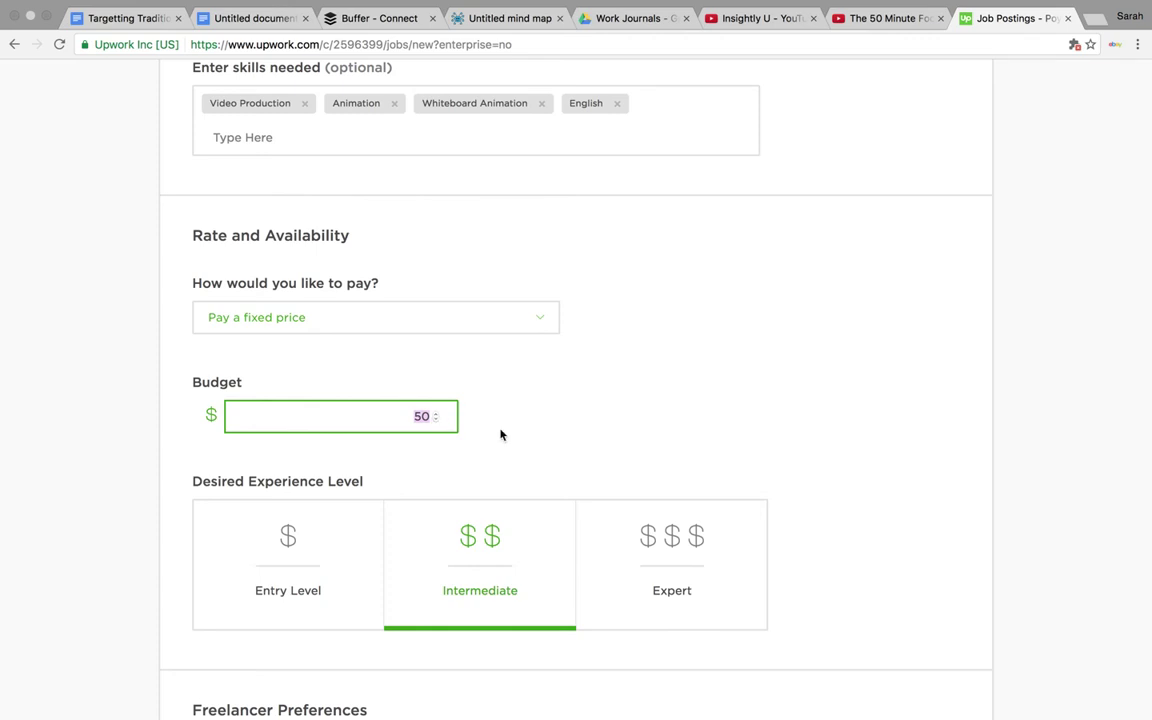
Set the desired experience level to Entry Level, briefly trying Intermediate.
scroll(500, 435, "down", 3)
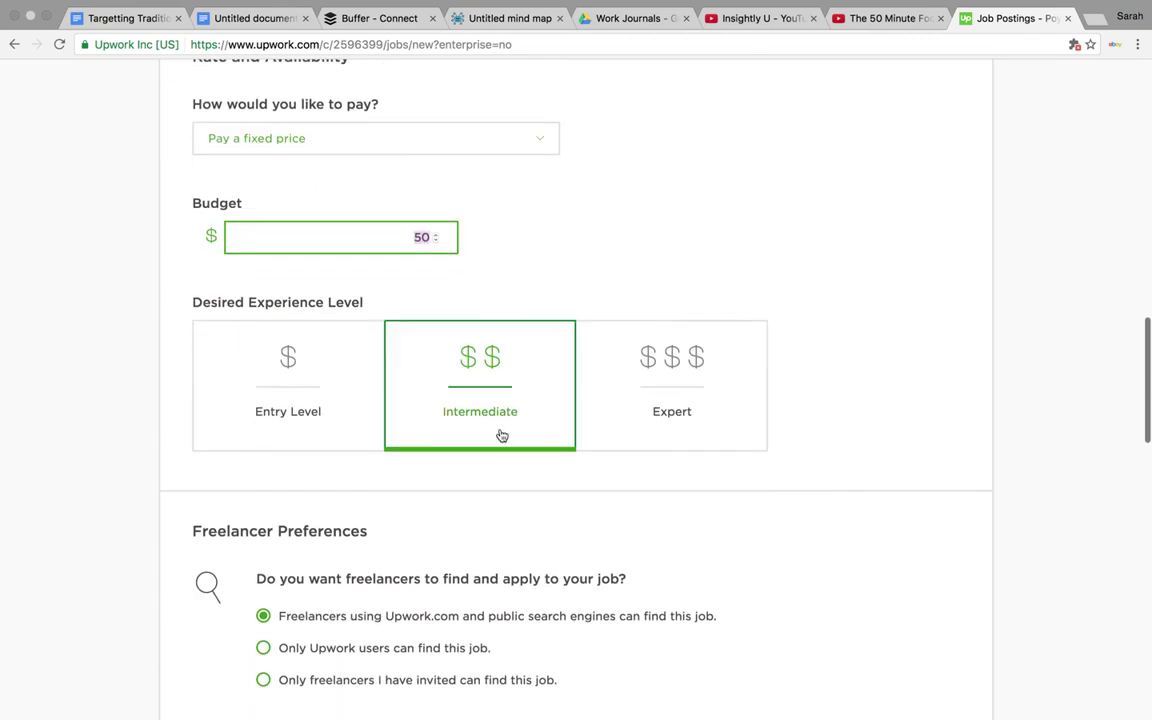
left_click(335, 419)
scroll(629, 498, "down", 3)
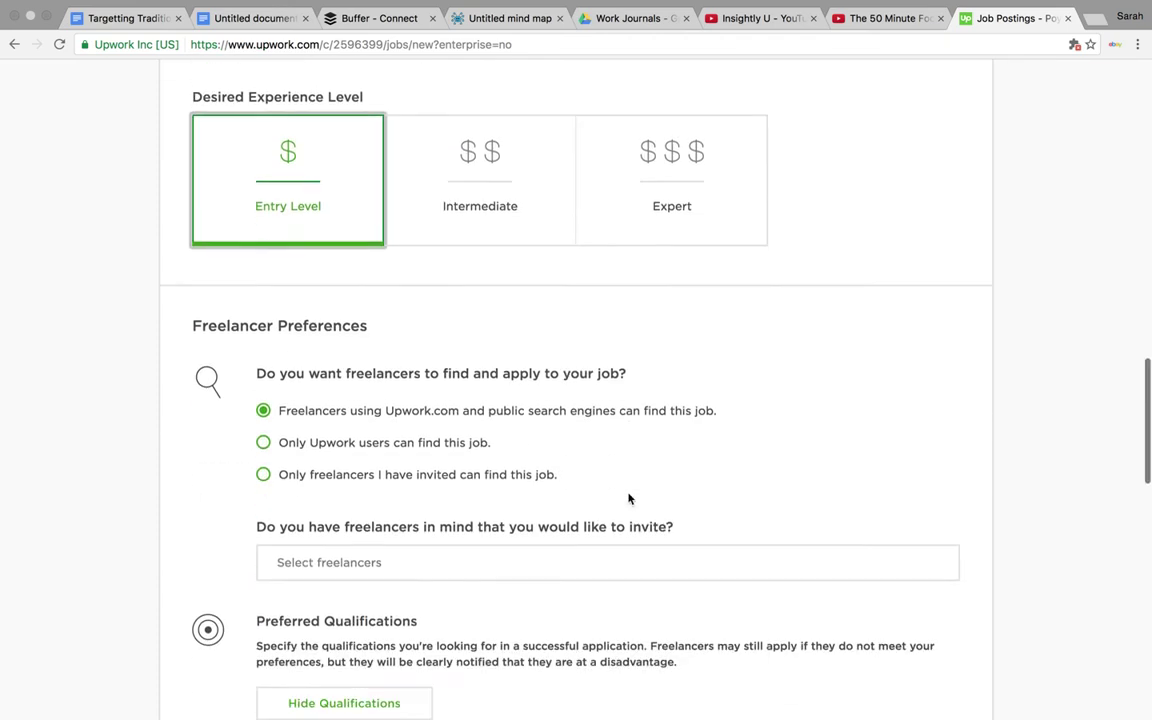
left_click(468, 213)
left_click(290, 196)
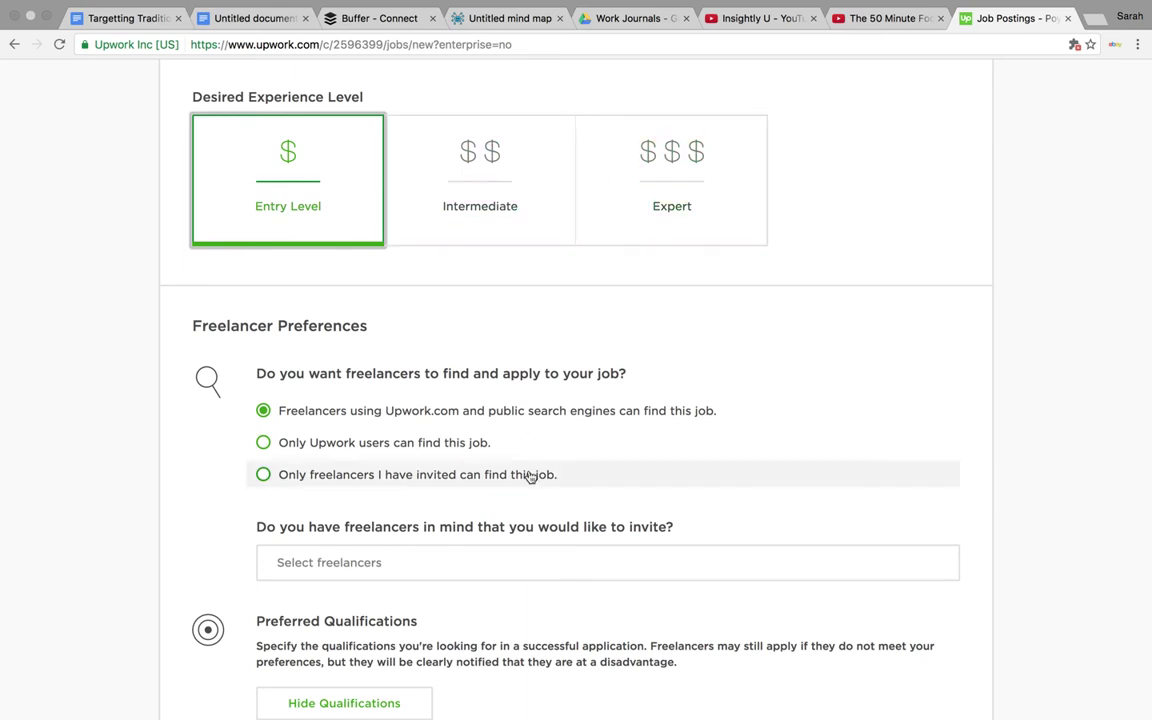
scroll(530, 477, "down", 1)
scroll(530, 477, "down", 3)
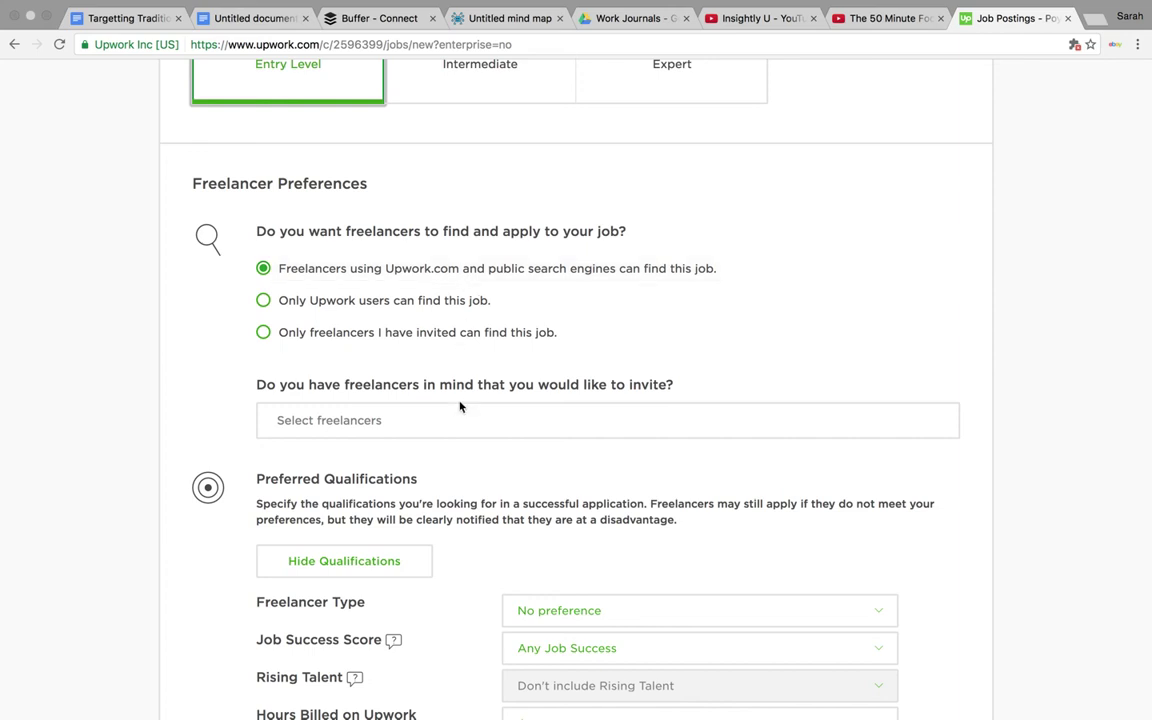
left_click(457, 436)
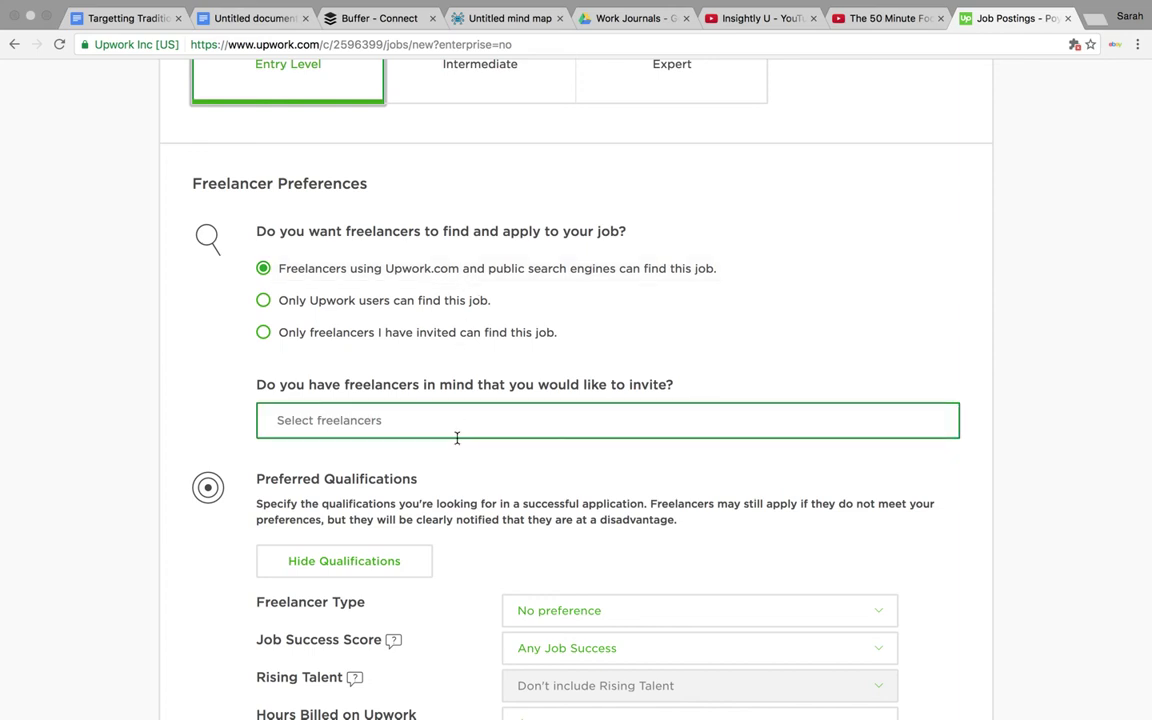
scroll(457, 437, "down", 2)
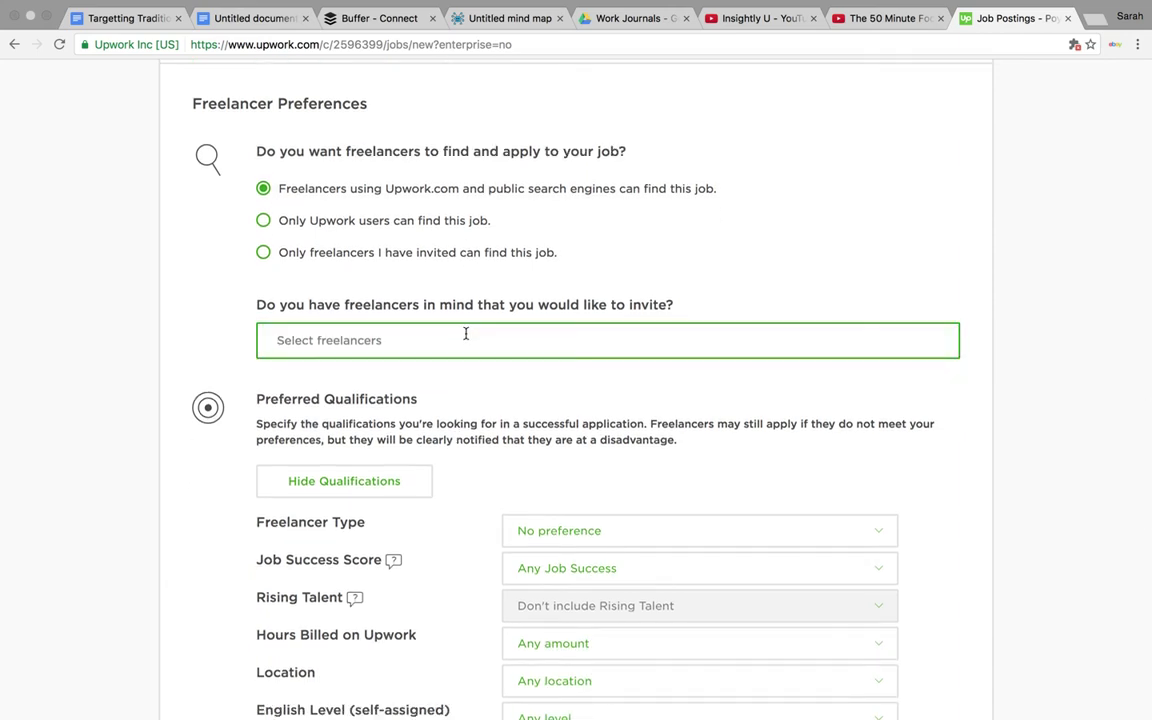
scroll(466, 405, "down", 2)
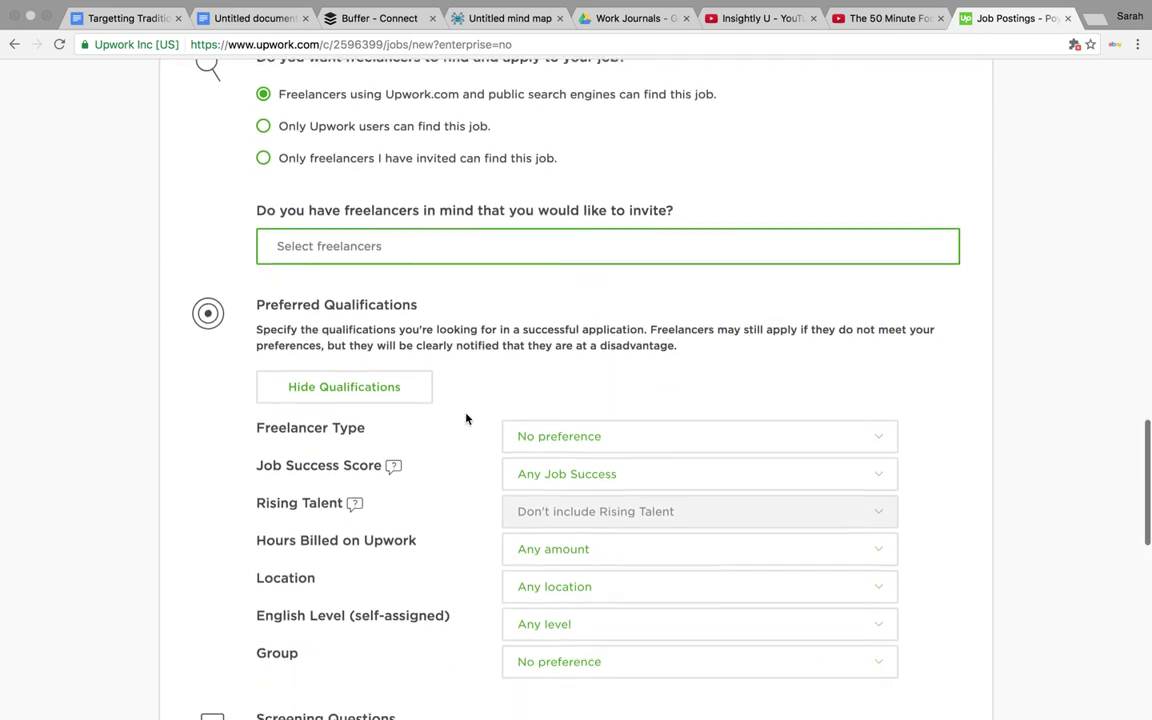
scroll(466, 419, "down", 1)
scroll(466, 419, "down", 2)
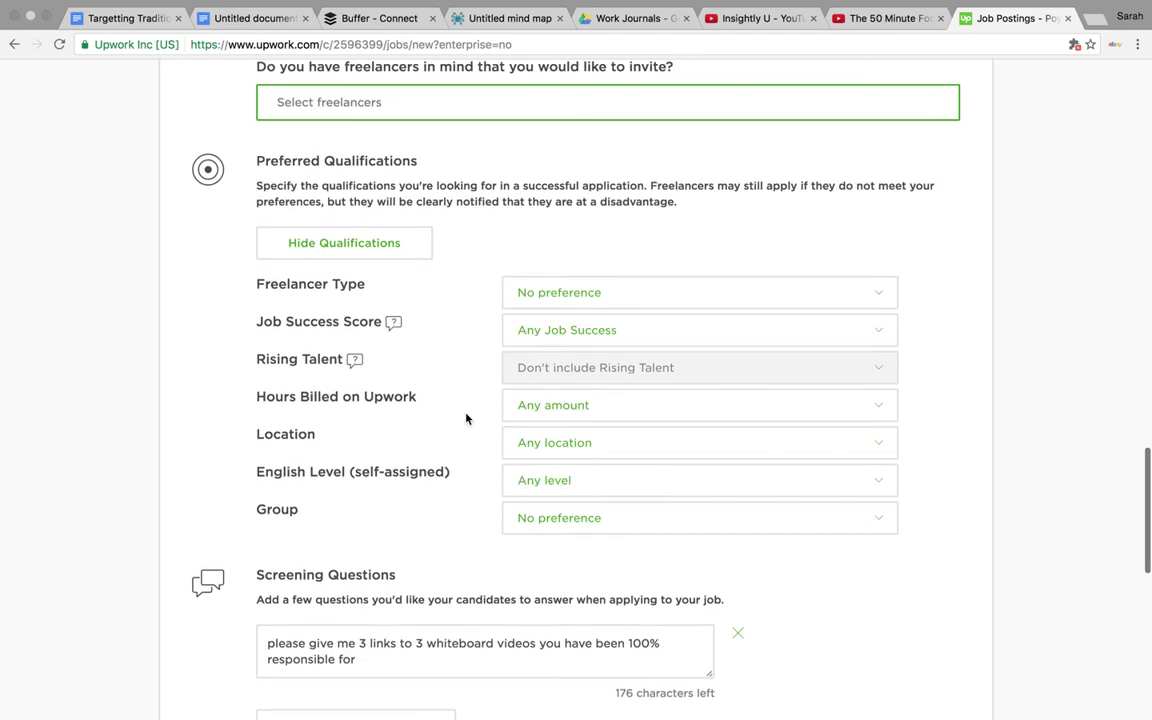
Leave Freelancer Type unchanged and Job Success Score at Any Job Success.
left_click(633, 302)
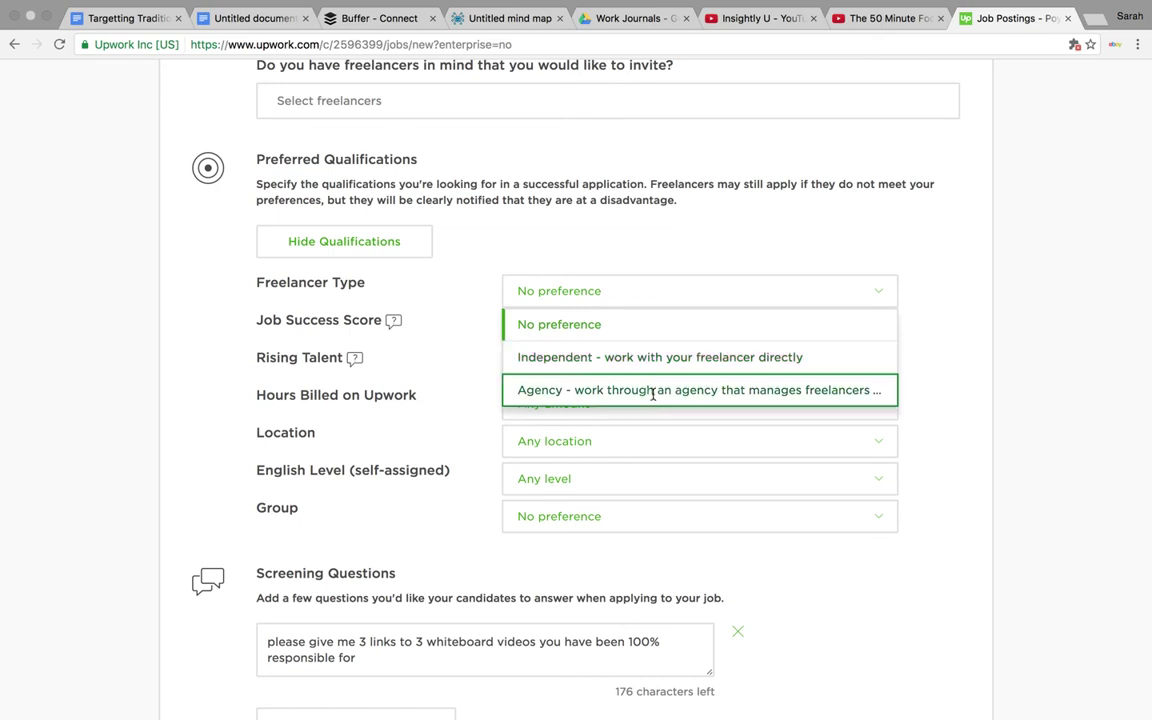
left_click(667, 248)
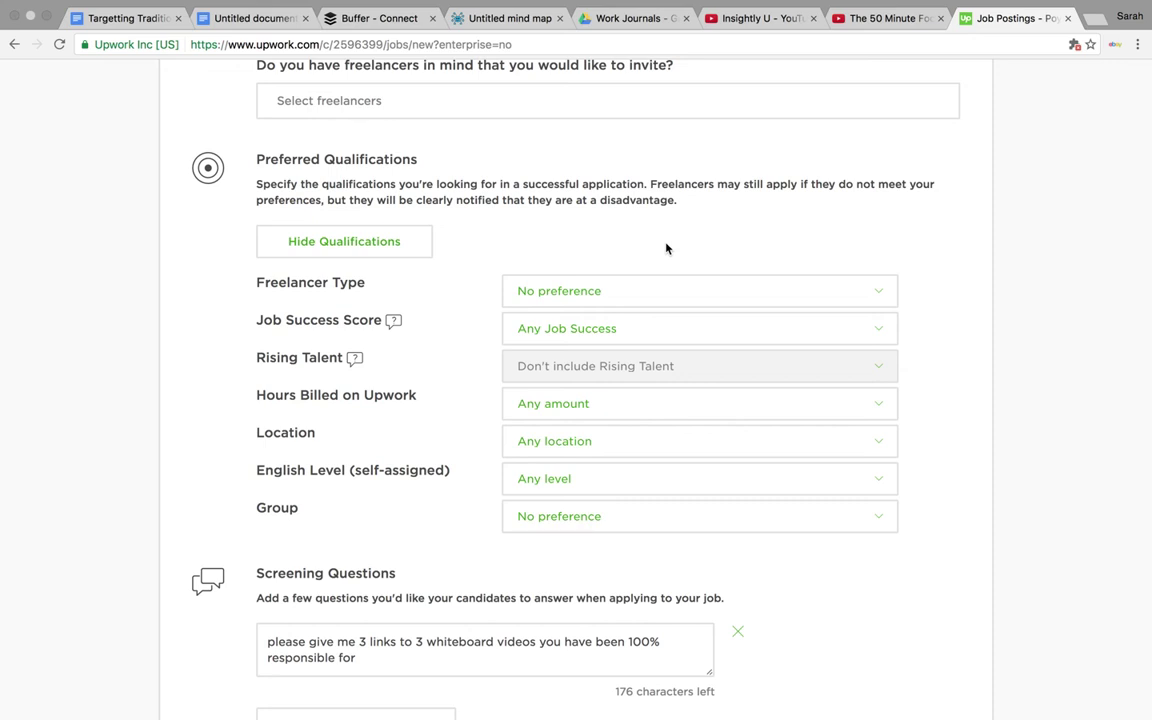
left_click(640, 337)
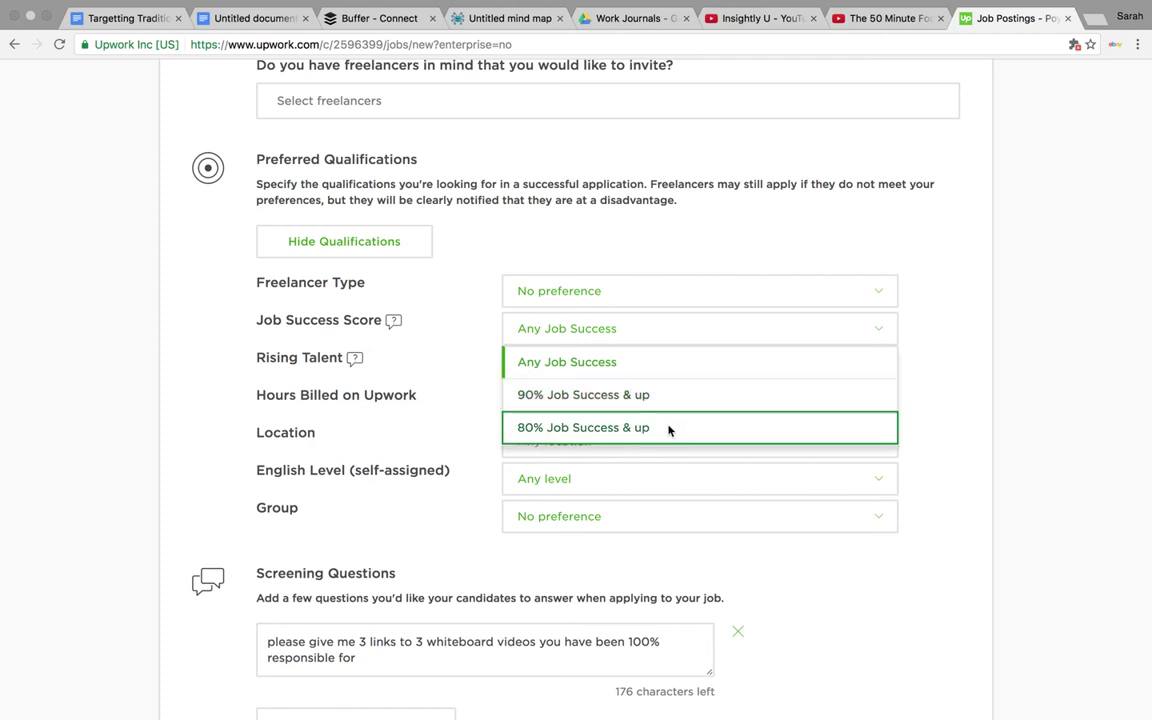
left_click(841, 370)
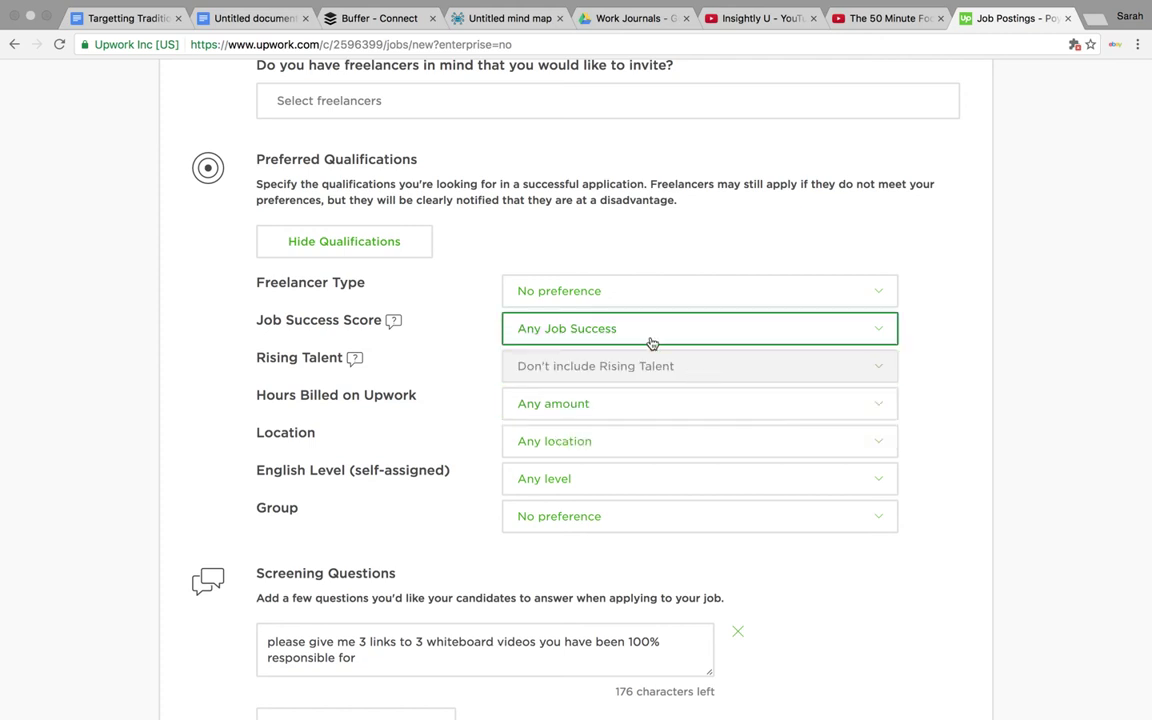
Keep Hours Billed on Upwork at Any amount and Location at Any location.
left_click(637, 406)
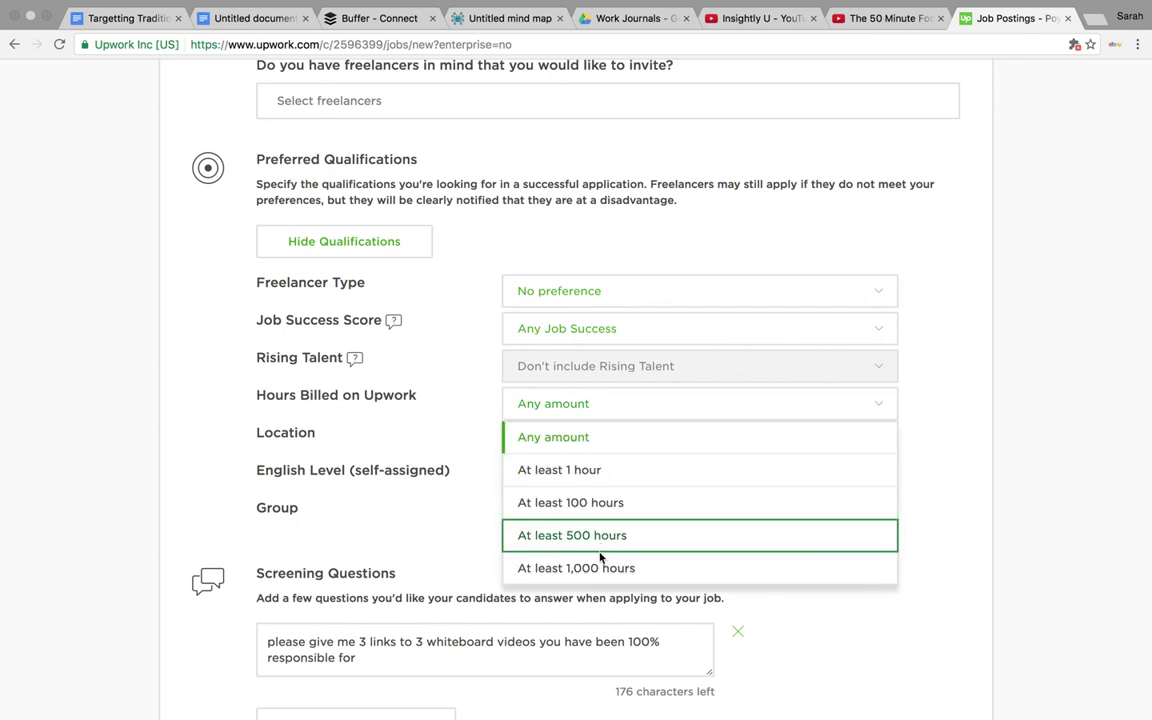
left_click(566, 436)
left_click(563, 443)
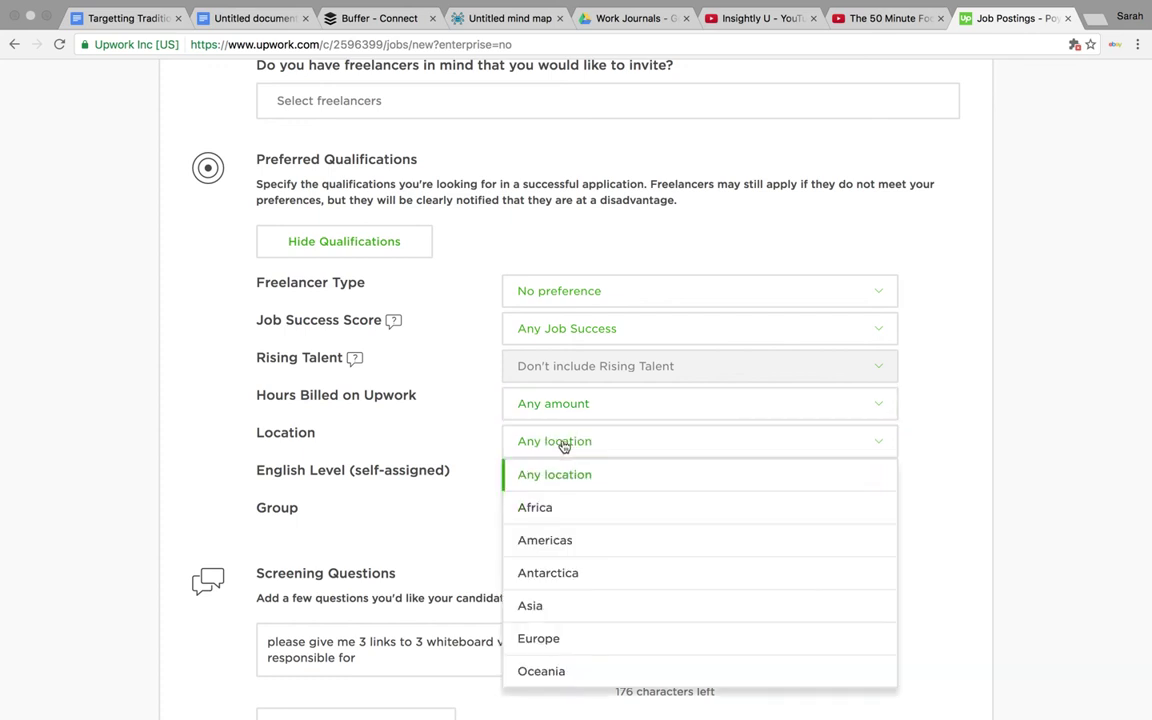
left_click(464, 446)
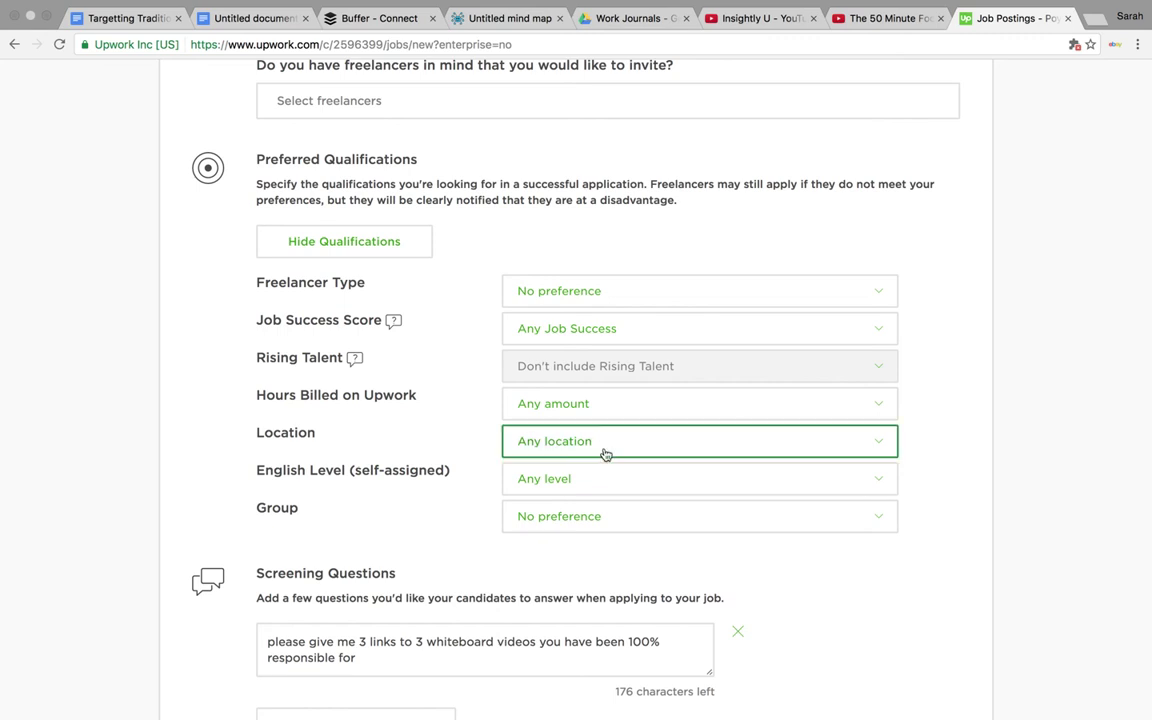
scroll(623, 502, "down", 4)
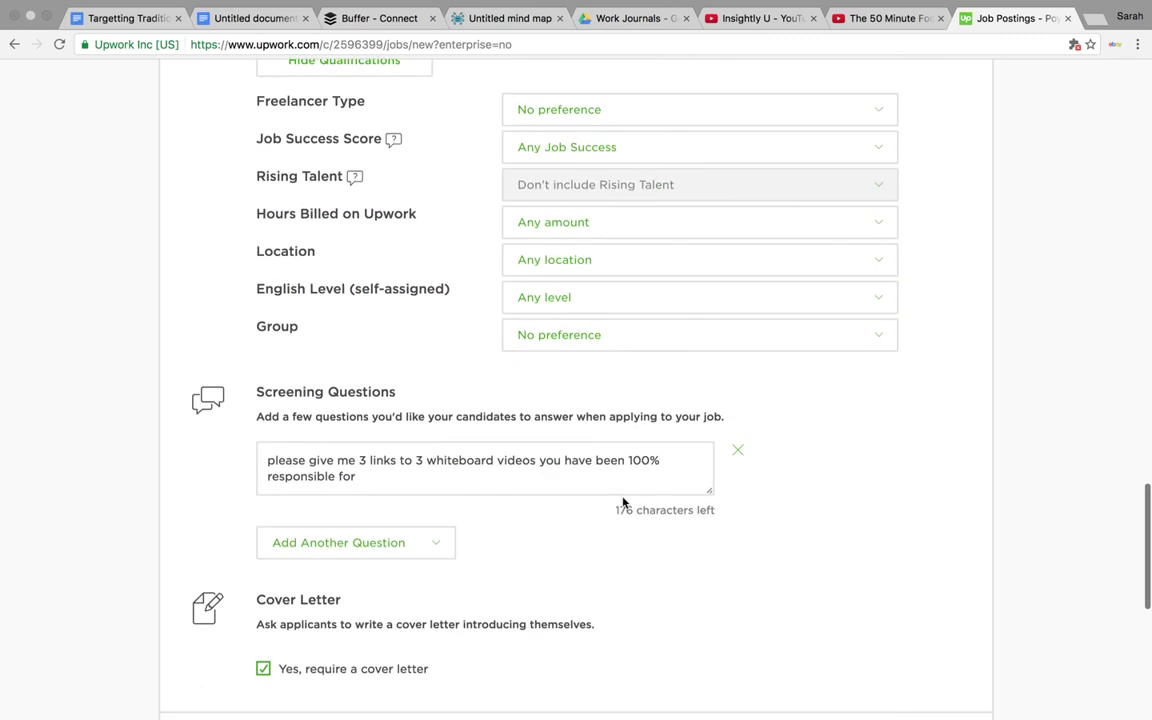
scroll(865, 411, "down", 2)
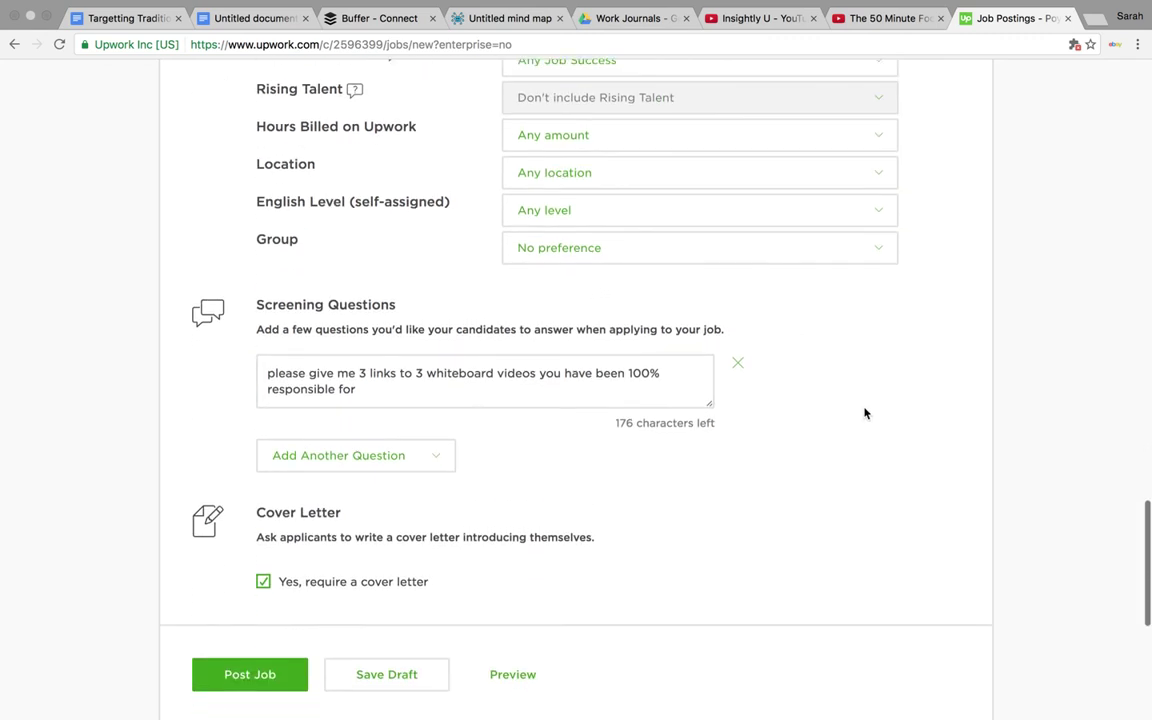
left_click(367, 379)
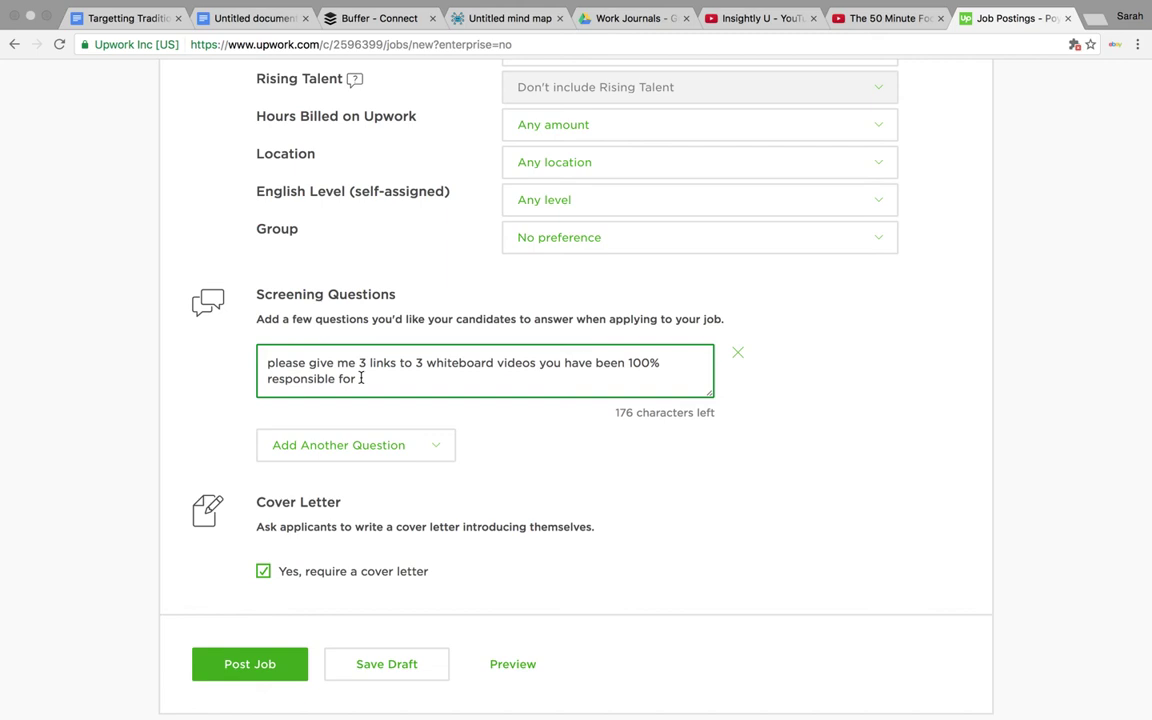
left_click(362, 445)
left_click(362, 455)
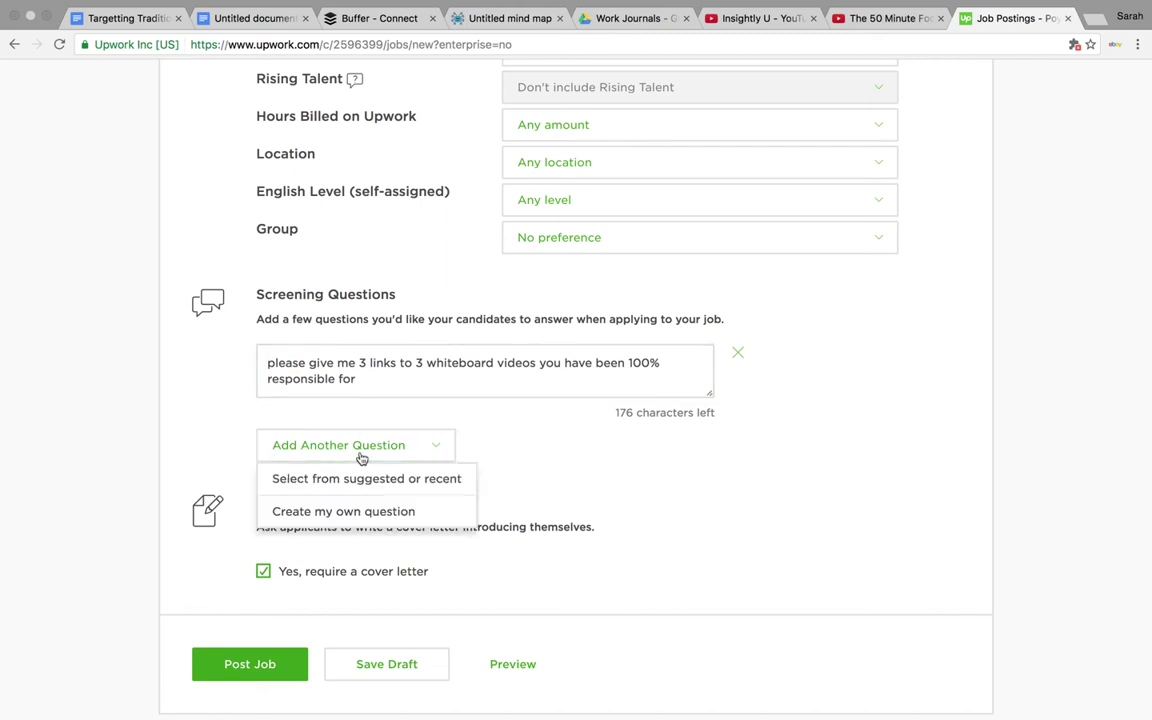
left_click(360, 512)
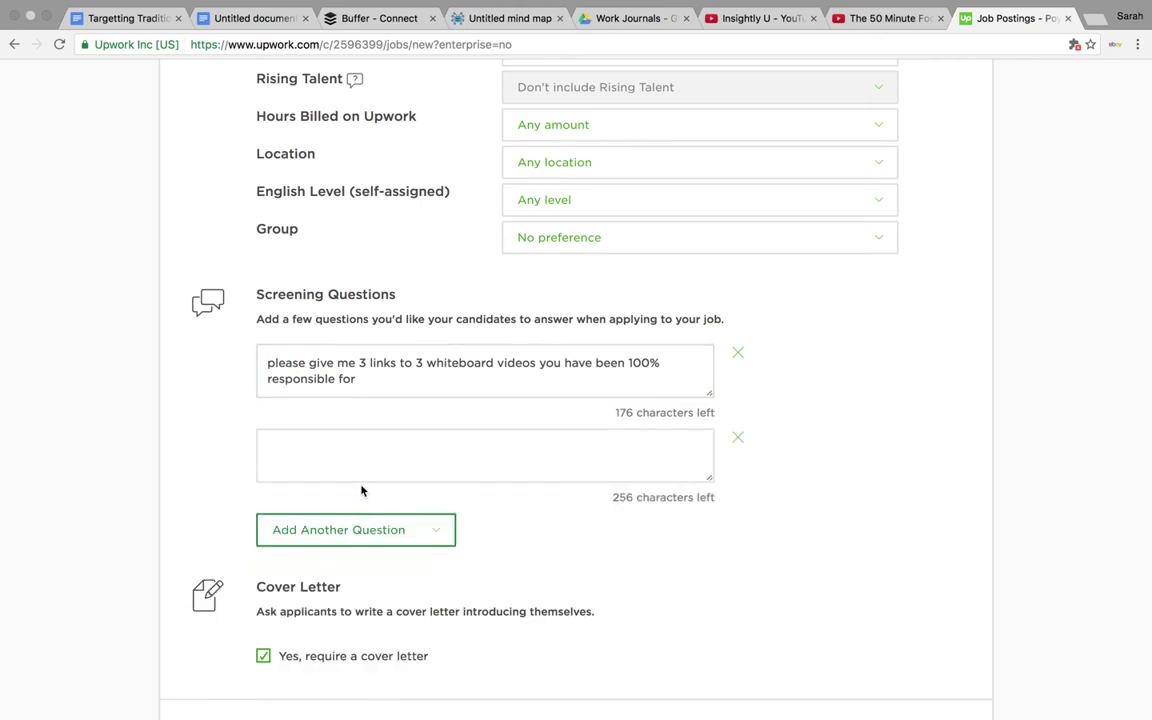
left_click(360, 476)
type("kjhfbiae;i")
key("BackSpace")
key("BackSpace")
key("BackSpace")
key("BackSpace")
key("BackSpace")
key("BackSpace")
key("BackSpace")
key("BackSpace")
key("BackSpace")
key("BackSpace")
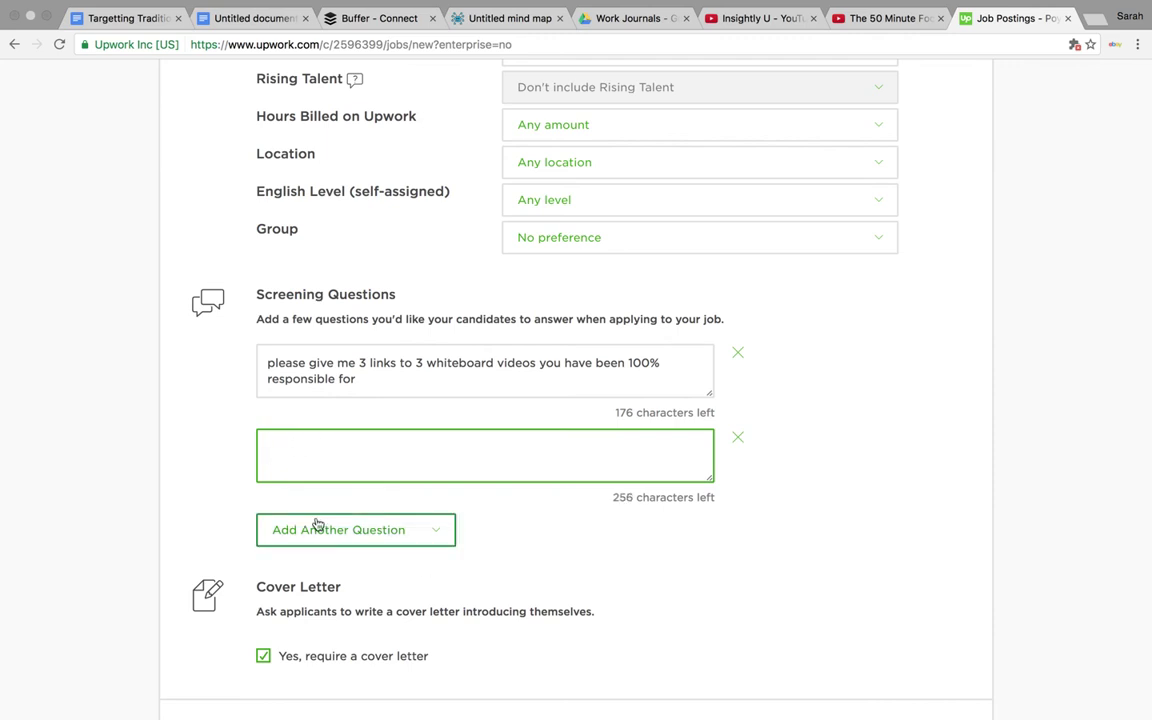
left_click(737, 437)
scroll(608, 494, "down", 2)
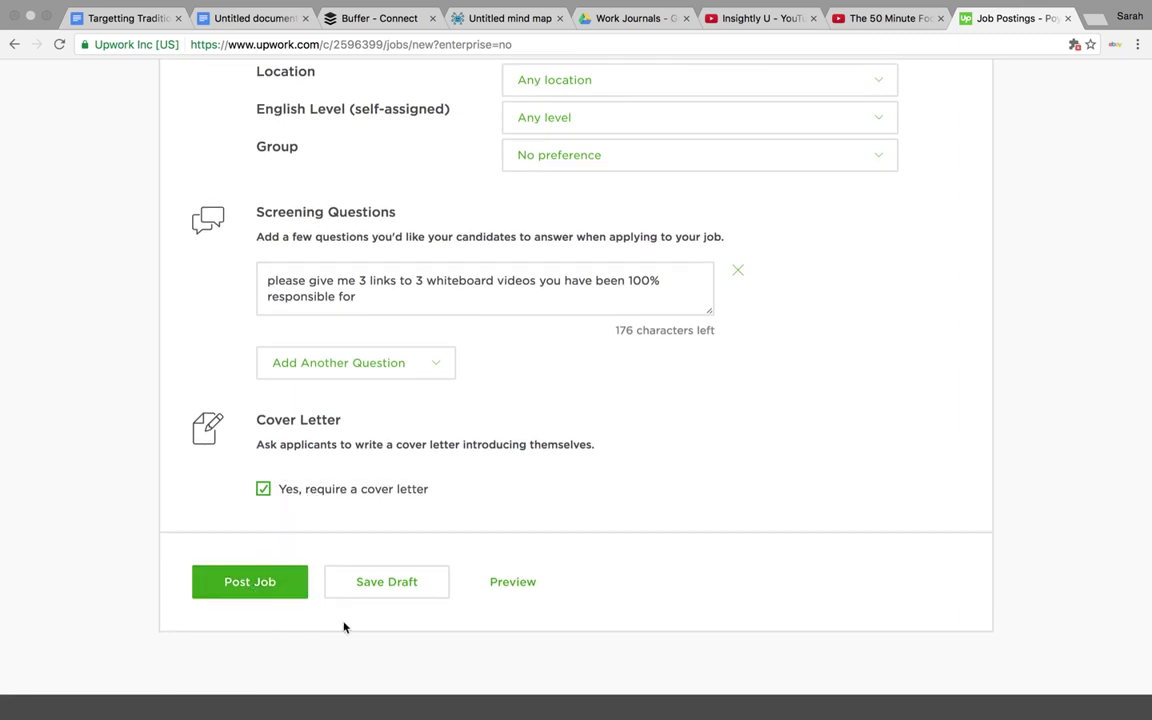
Preview the Whiteboard Explainer Video posting, checking the Animation category through the $50 Entry Level details.
left_click(510, 582)
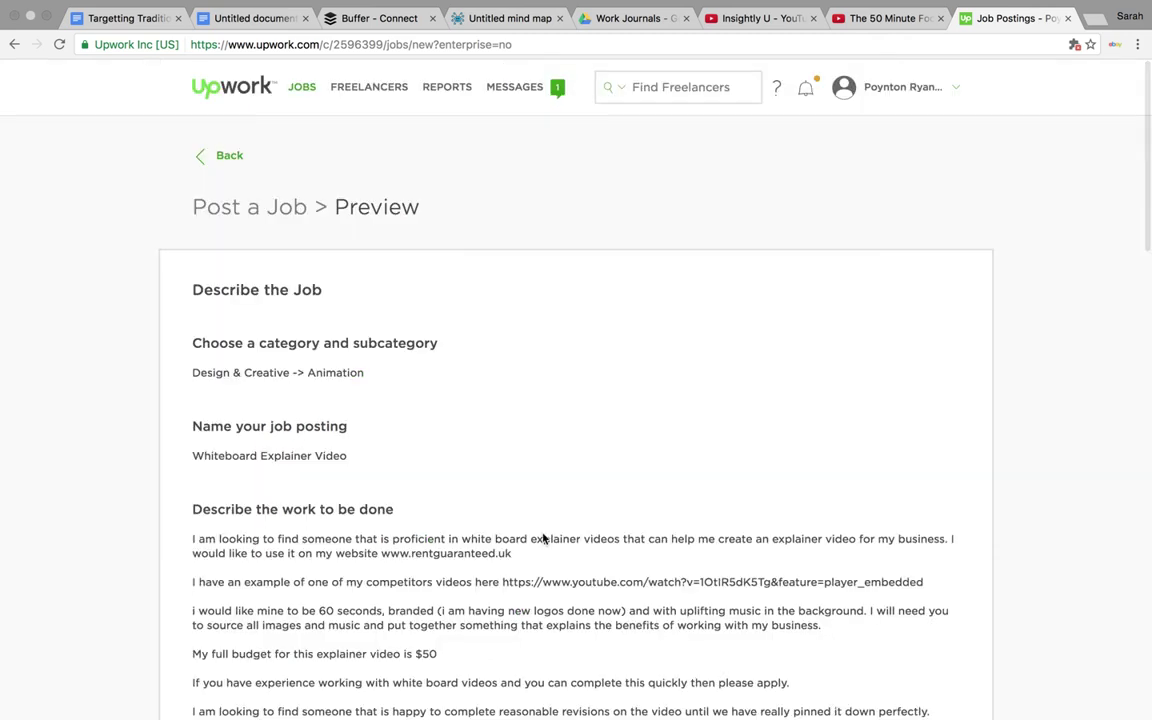
scroll(895, 404, "down", 3)
scroll(895, 403, "down", 10)
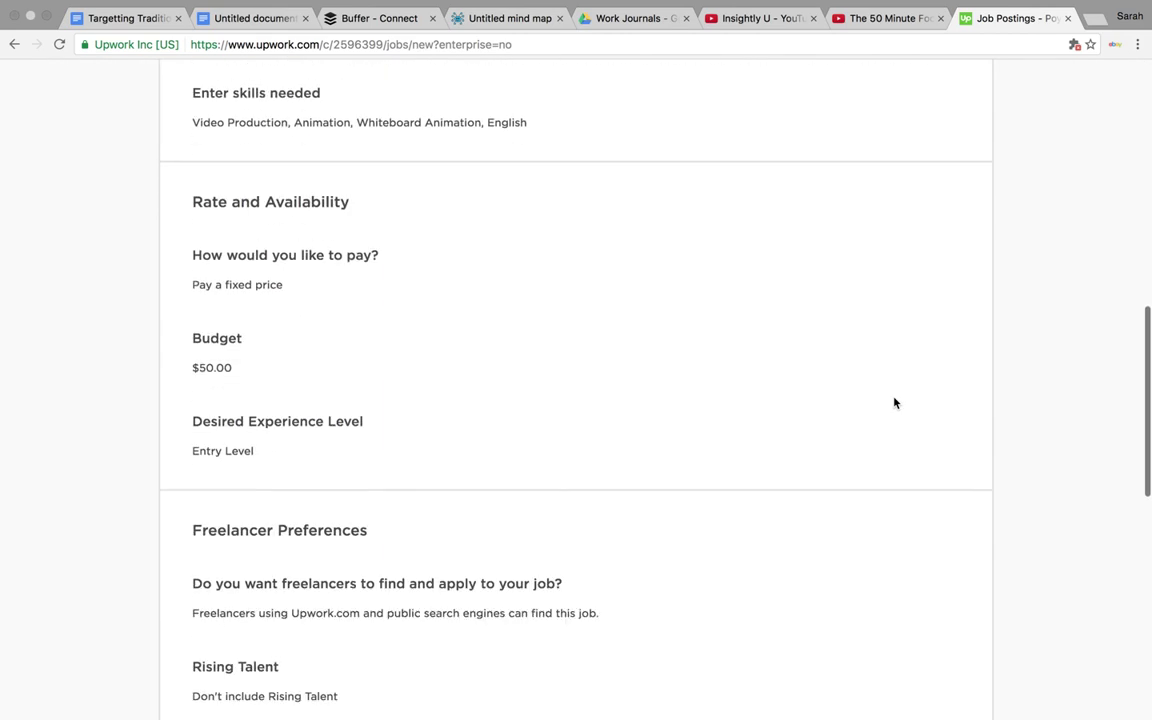
scroll(895, 403, "up", 15)
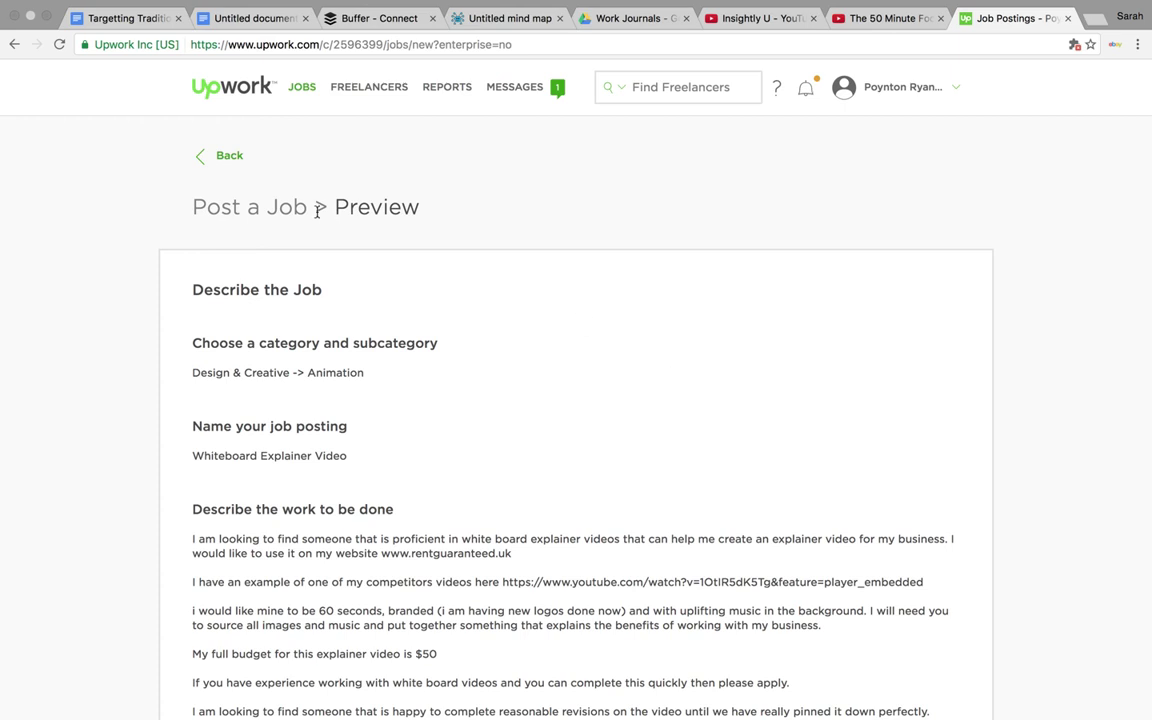
left_click(298, 88)
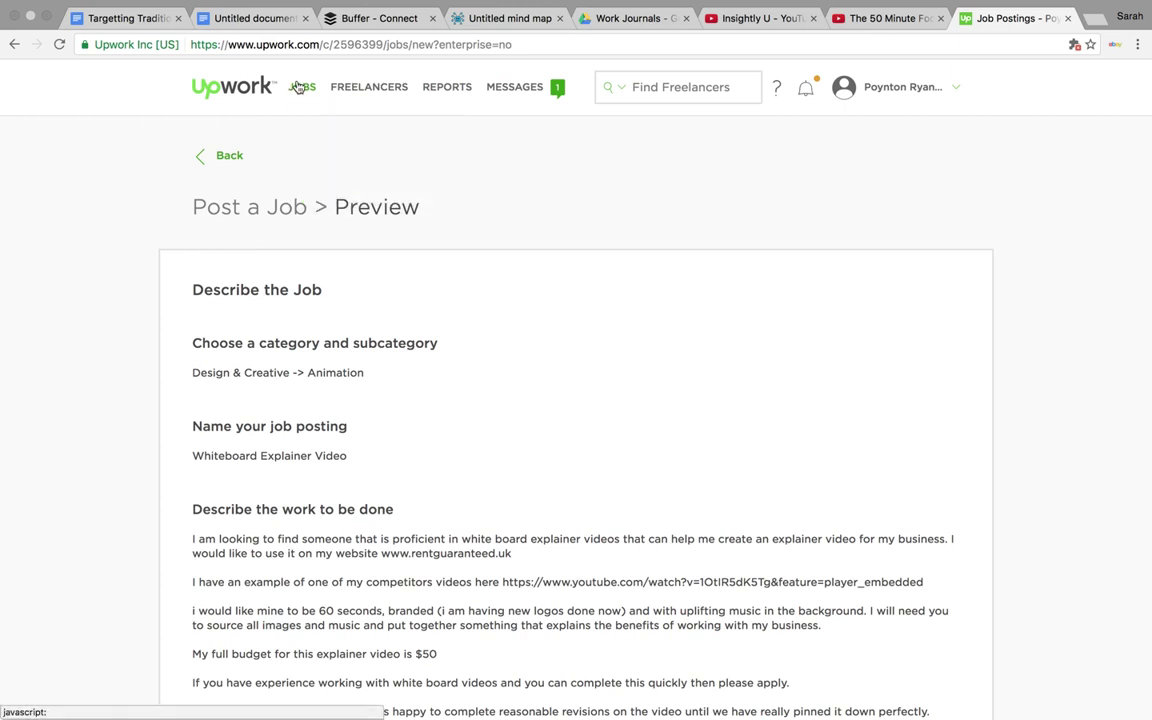
From JOBS › My Jobs, list previously filled and closed postings, mostly Closed.
left_click(298, 88)
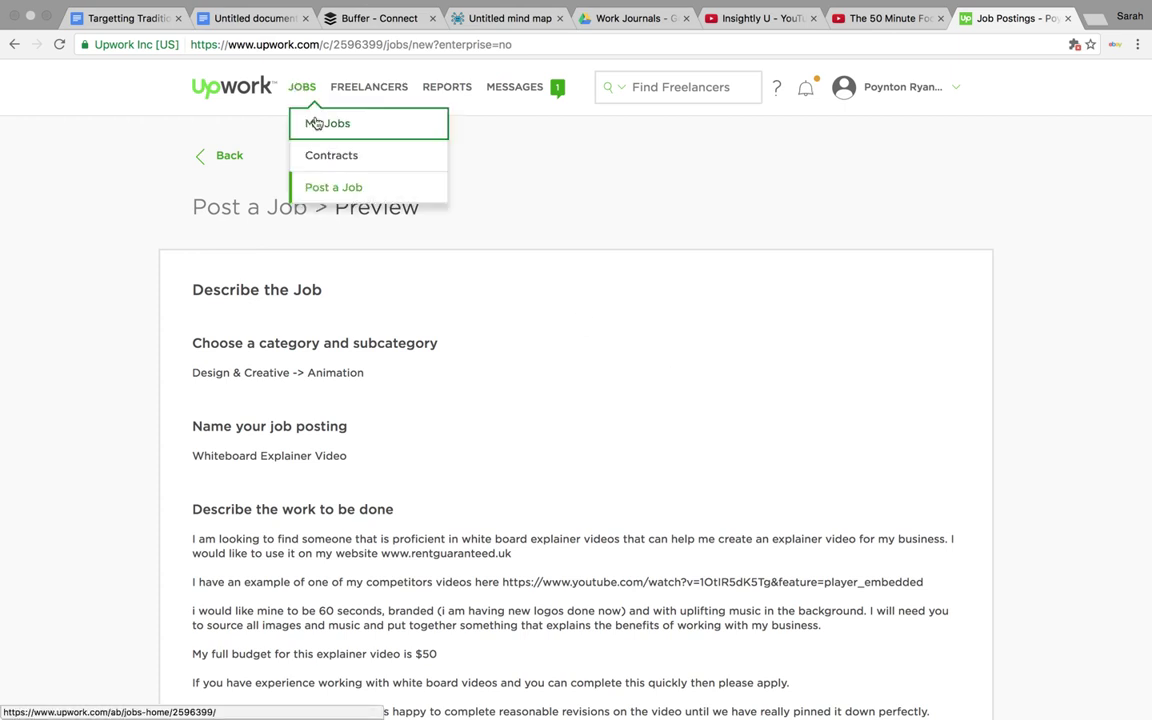
left_click(315, 121)
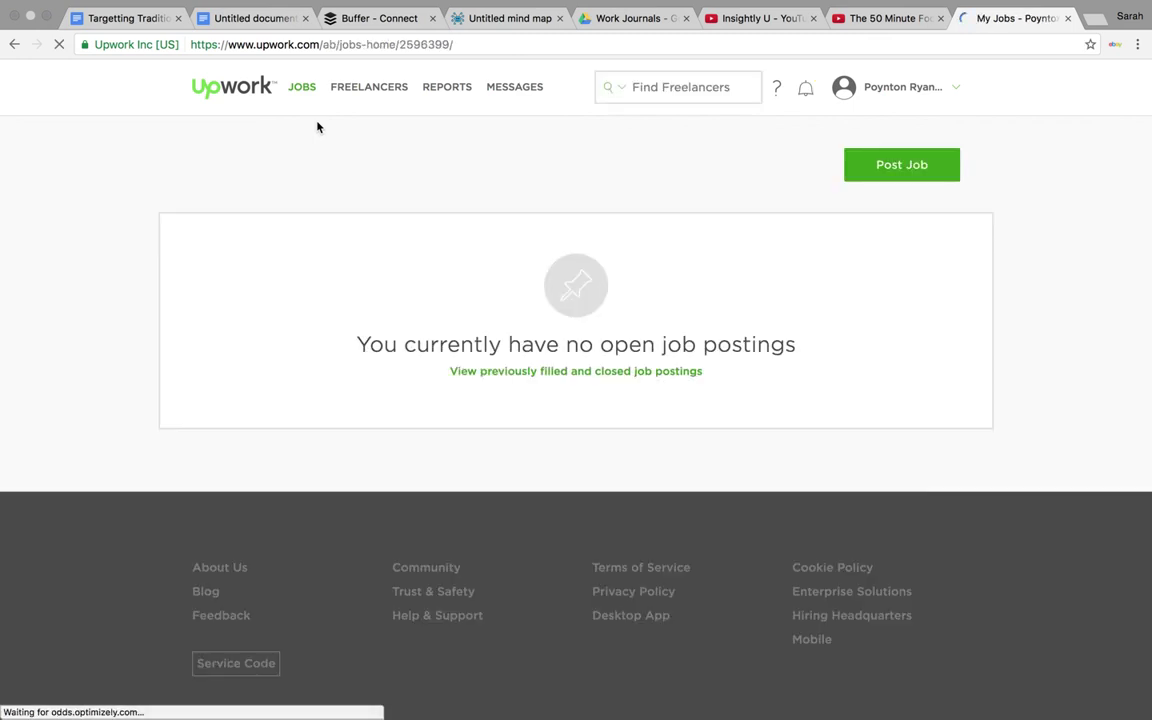
scroll(530, 530, "down", 5)
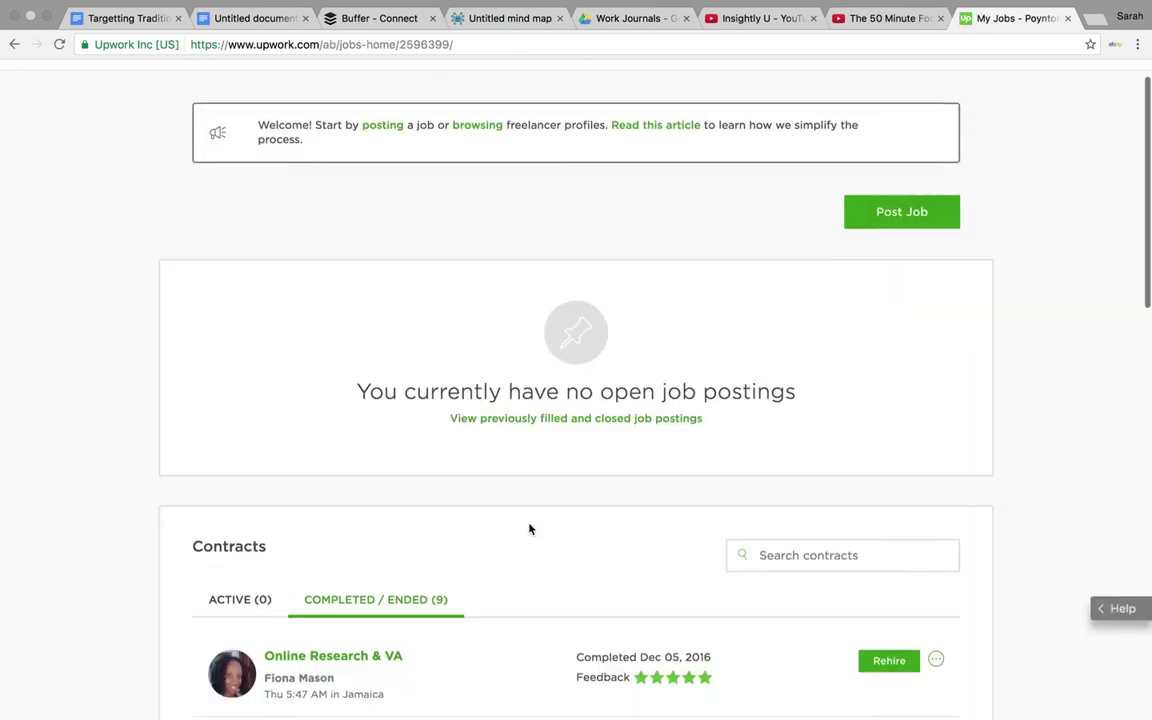
scroll(530, 530, "up", 4)
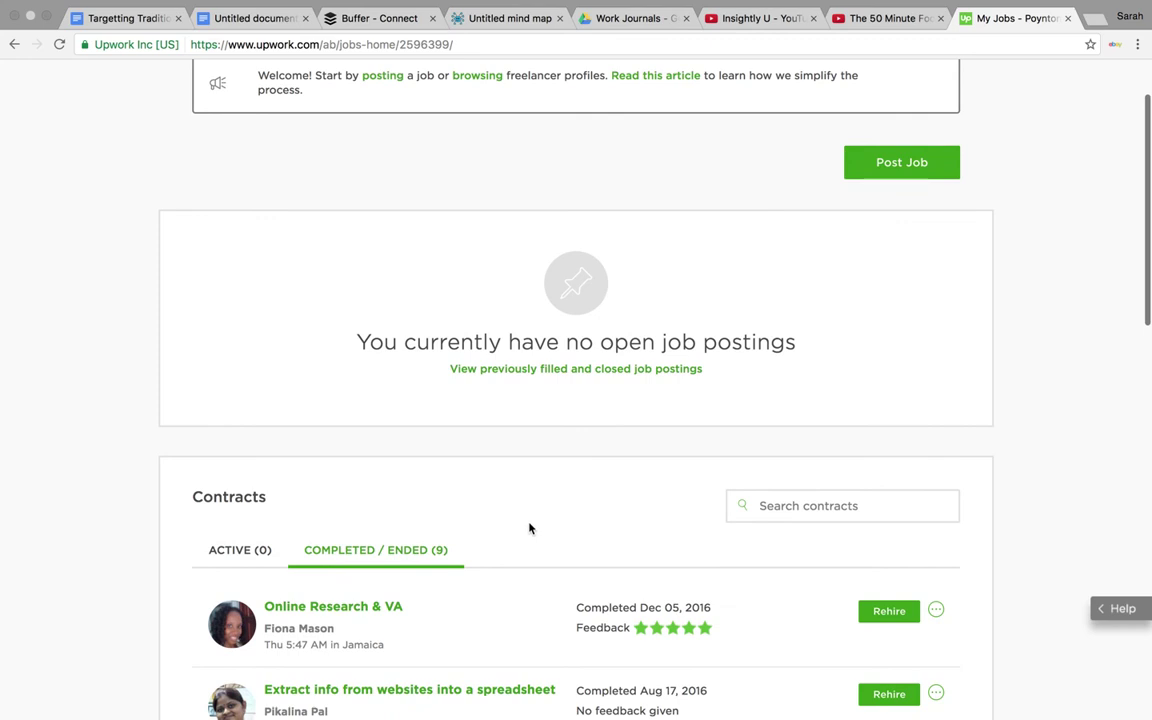
left_click(532, 370)
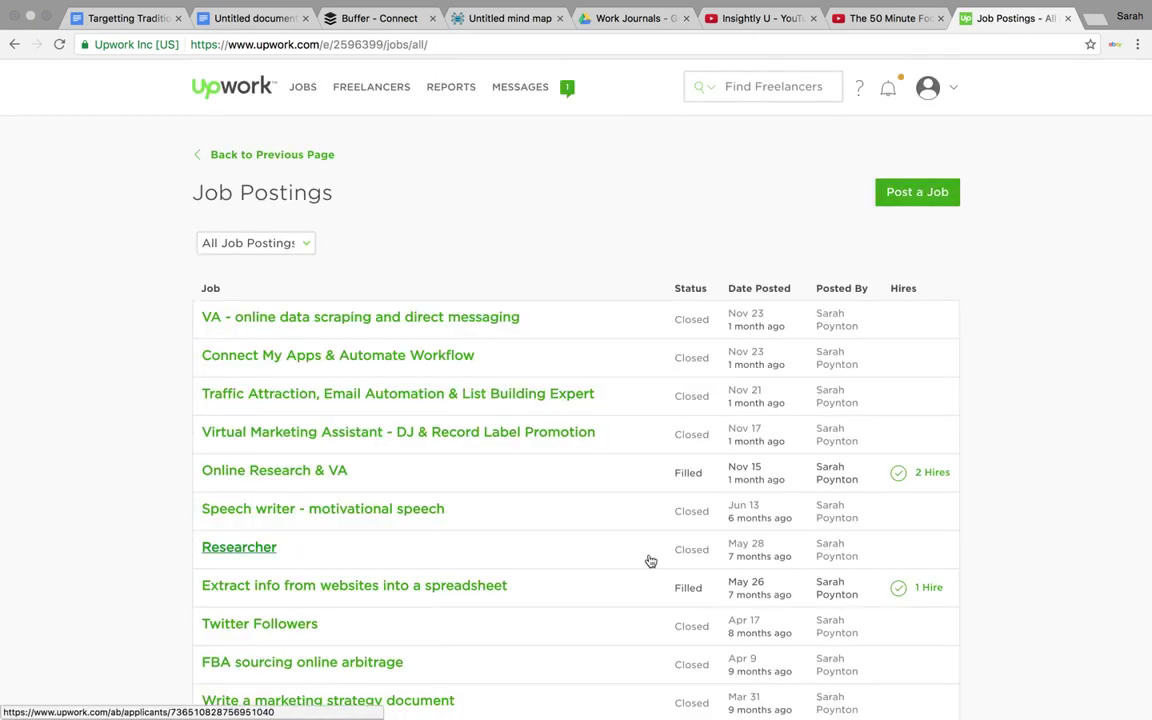
scroll(650, 560, "down", 3)
scroll(655, 480, "up", 1)
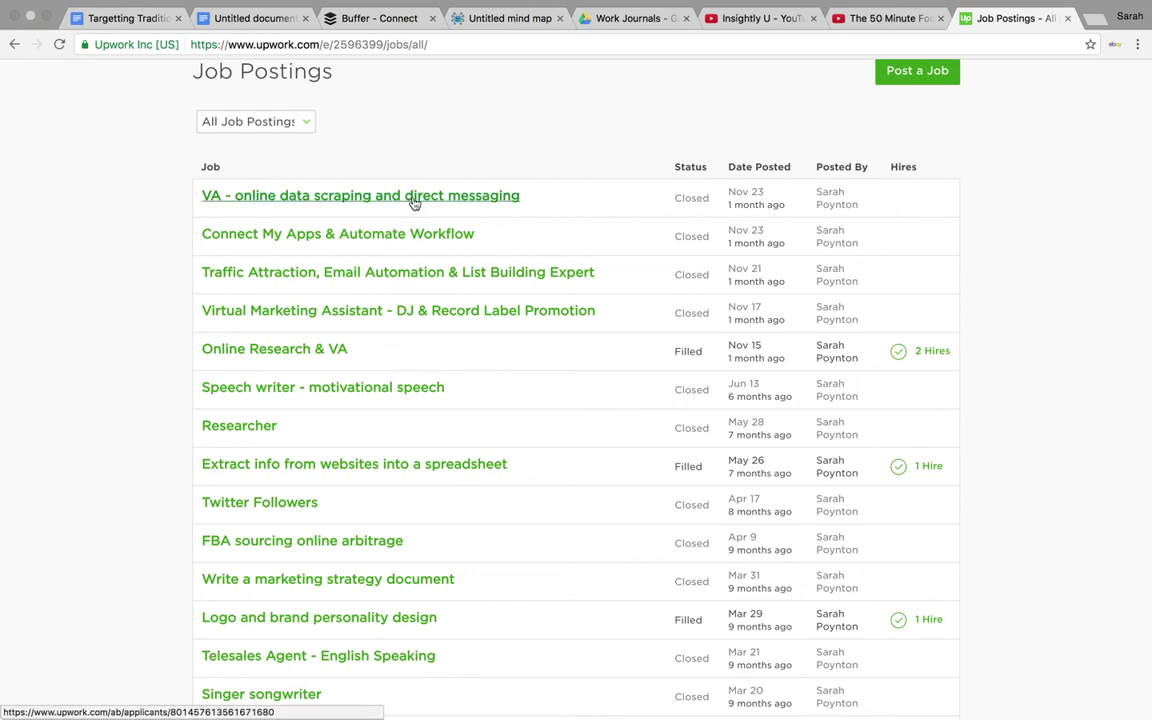
scroll(419, 270, "down", 5)
scroll(422, 271, "up", 8)
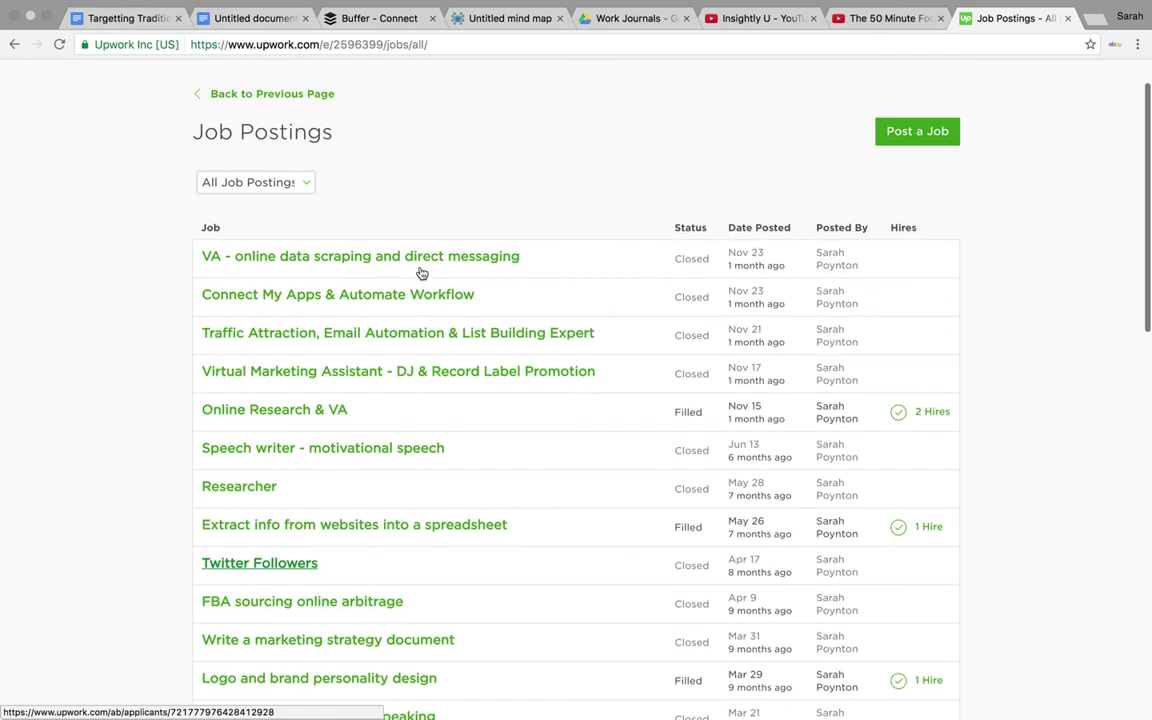
Open My Freelancers, which shows no hired freelancers, then the Work Diary report.
mouse_move(380, 100)
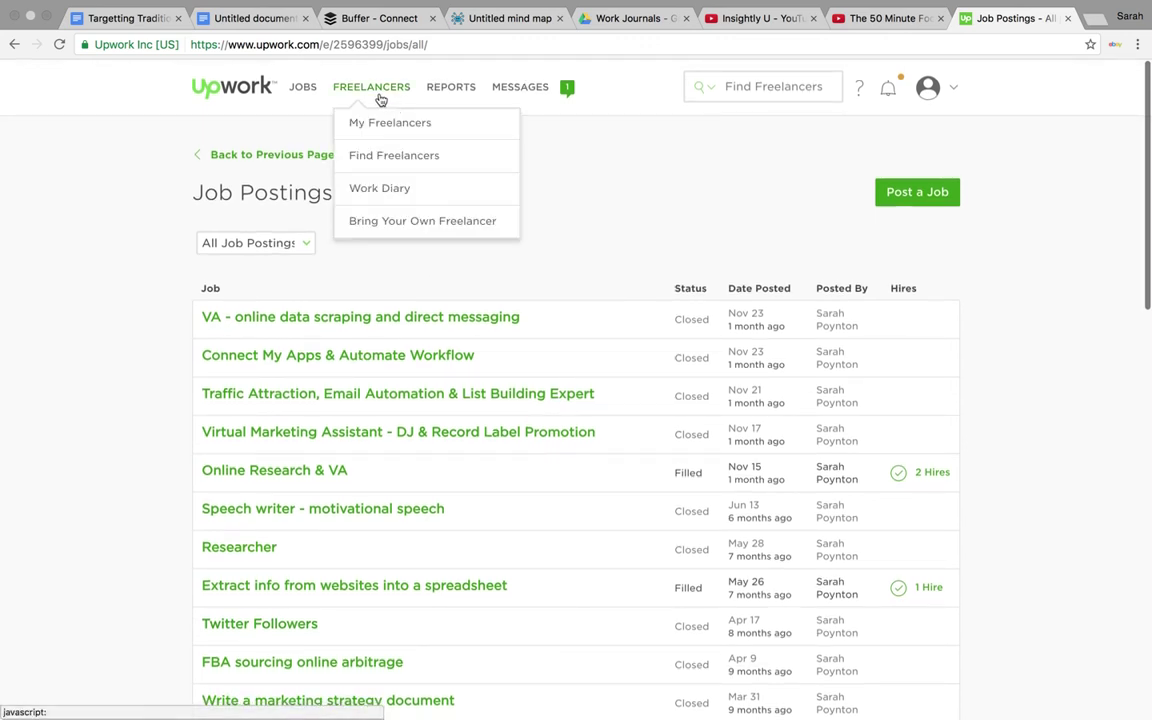
left_click(380, 124)
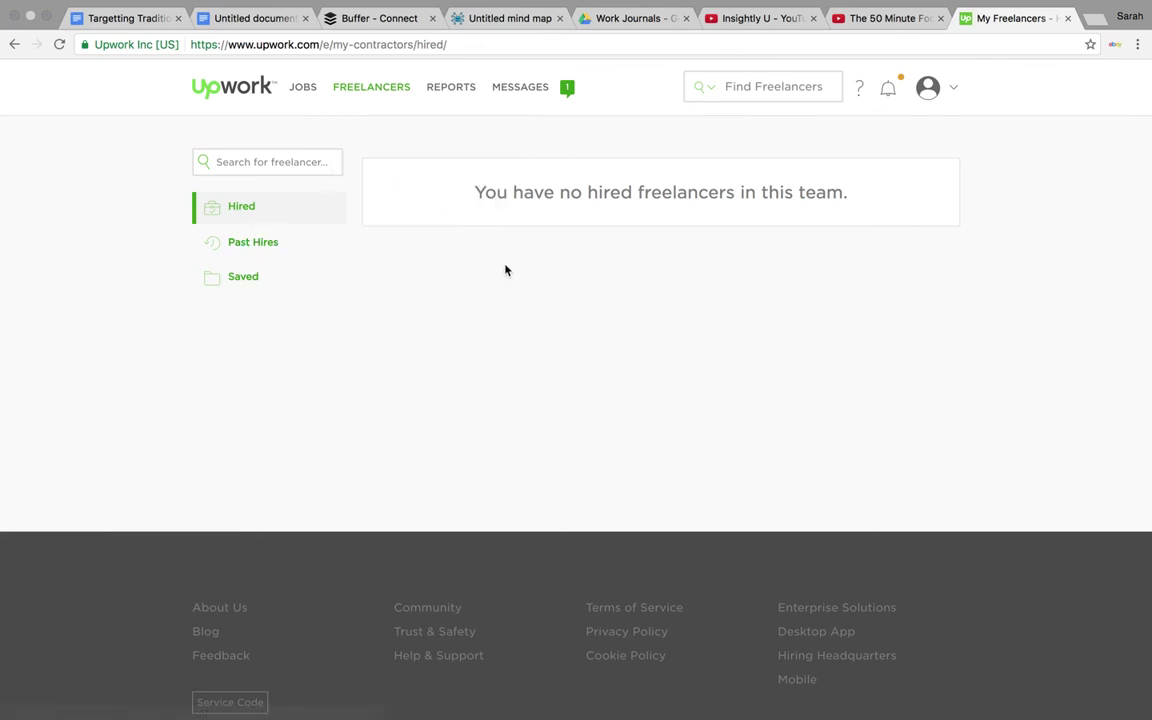
mouse_move(451, 89)
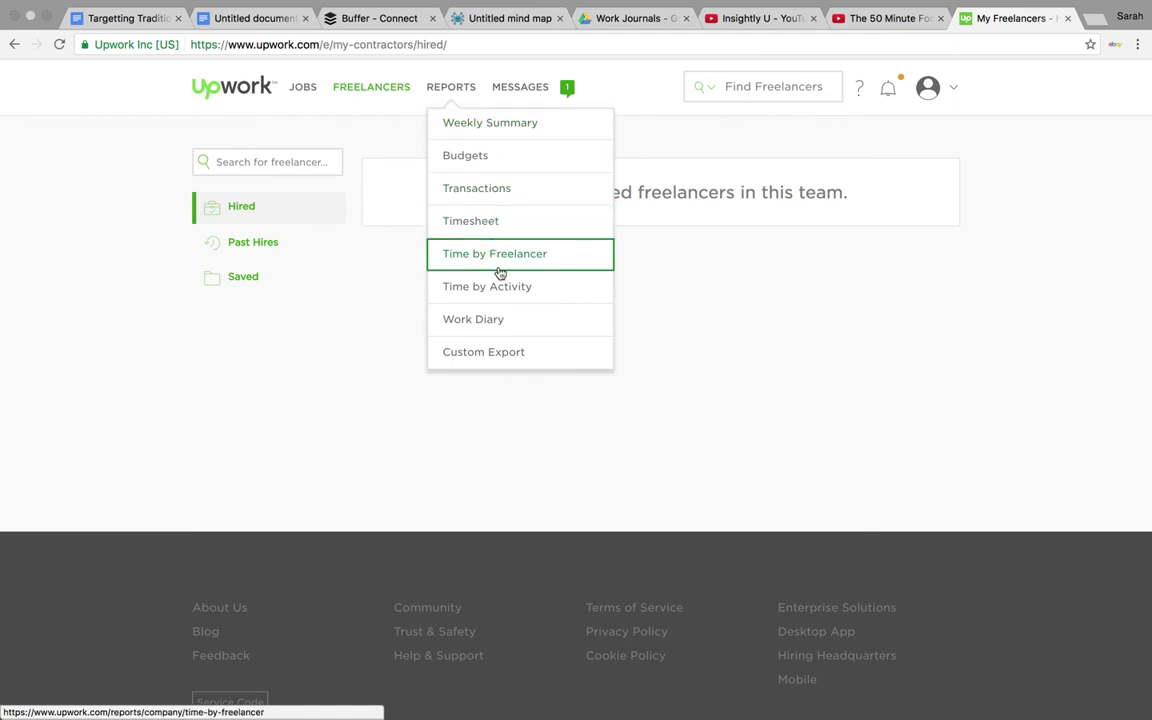
left_click(489, 329)
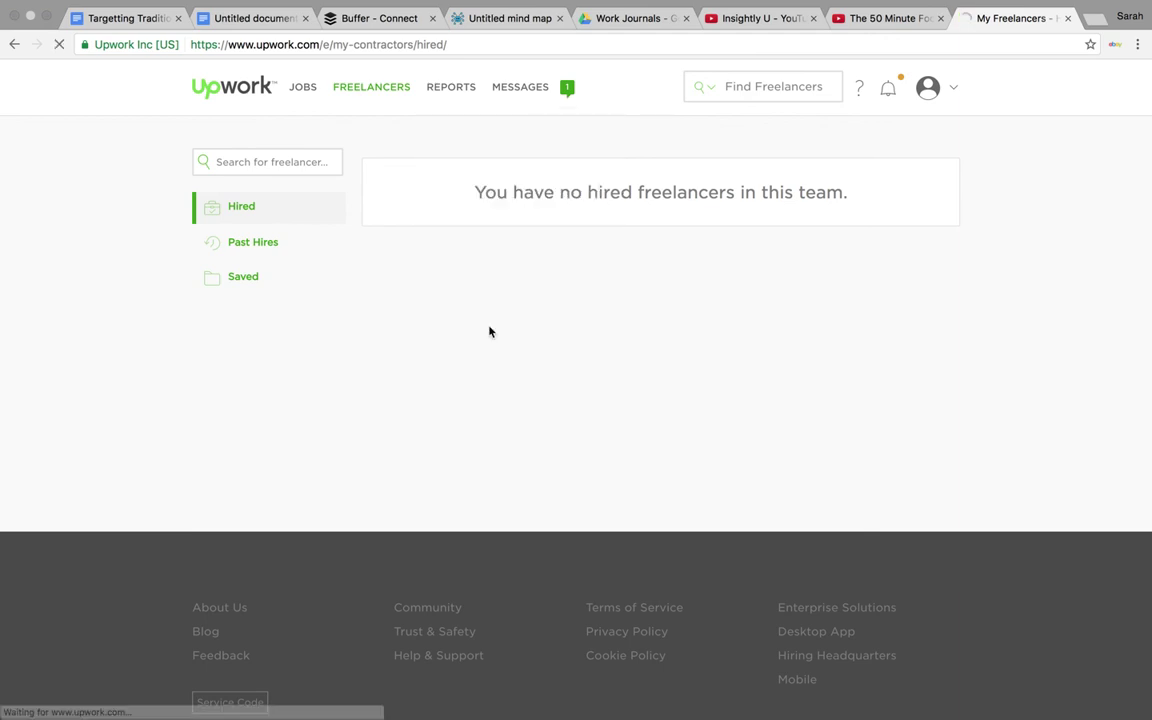